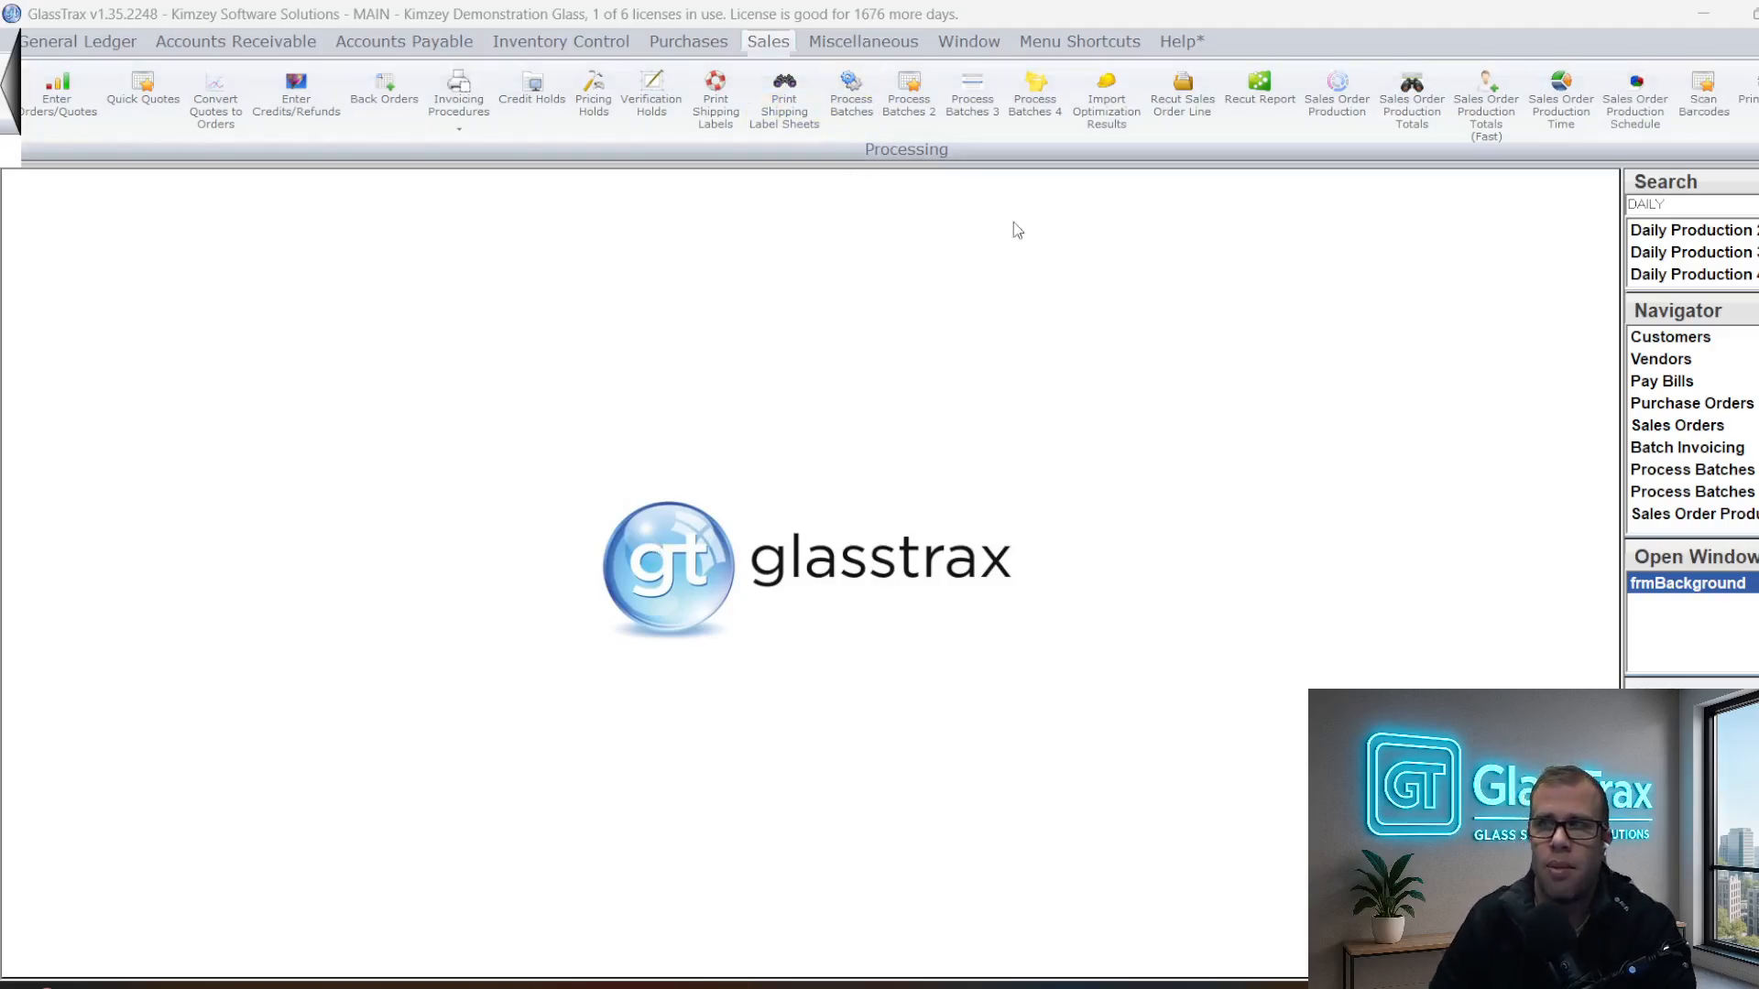
- Open Customer P/N Pricing (Customer Part Number Pricing) from the sales master files and start a new record
{"action": "left_click", "coordinate": [1757, 84]}
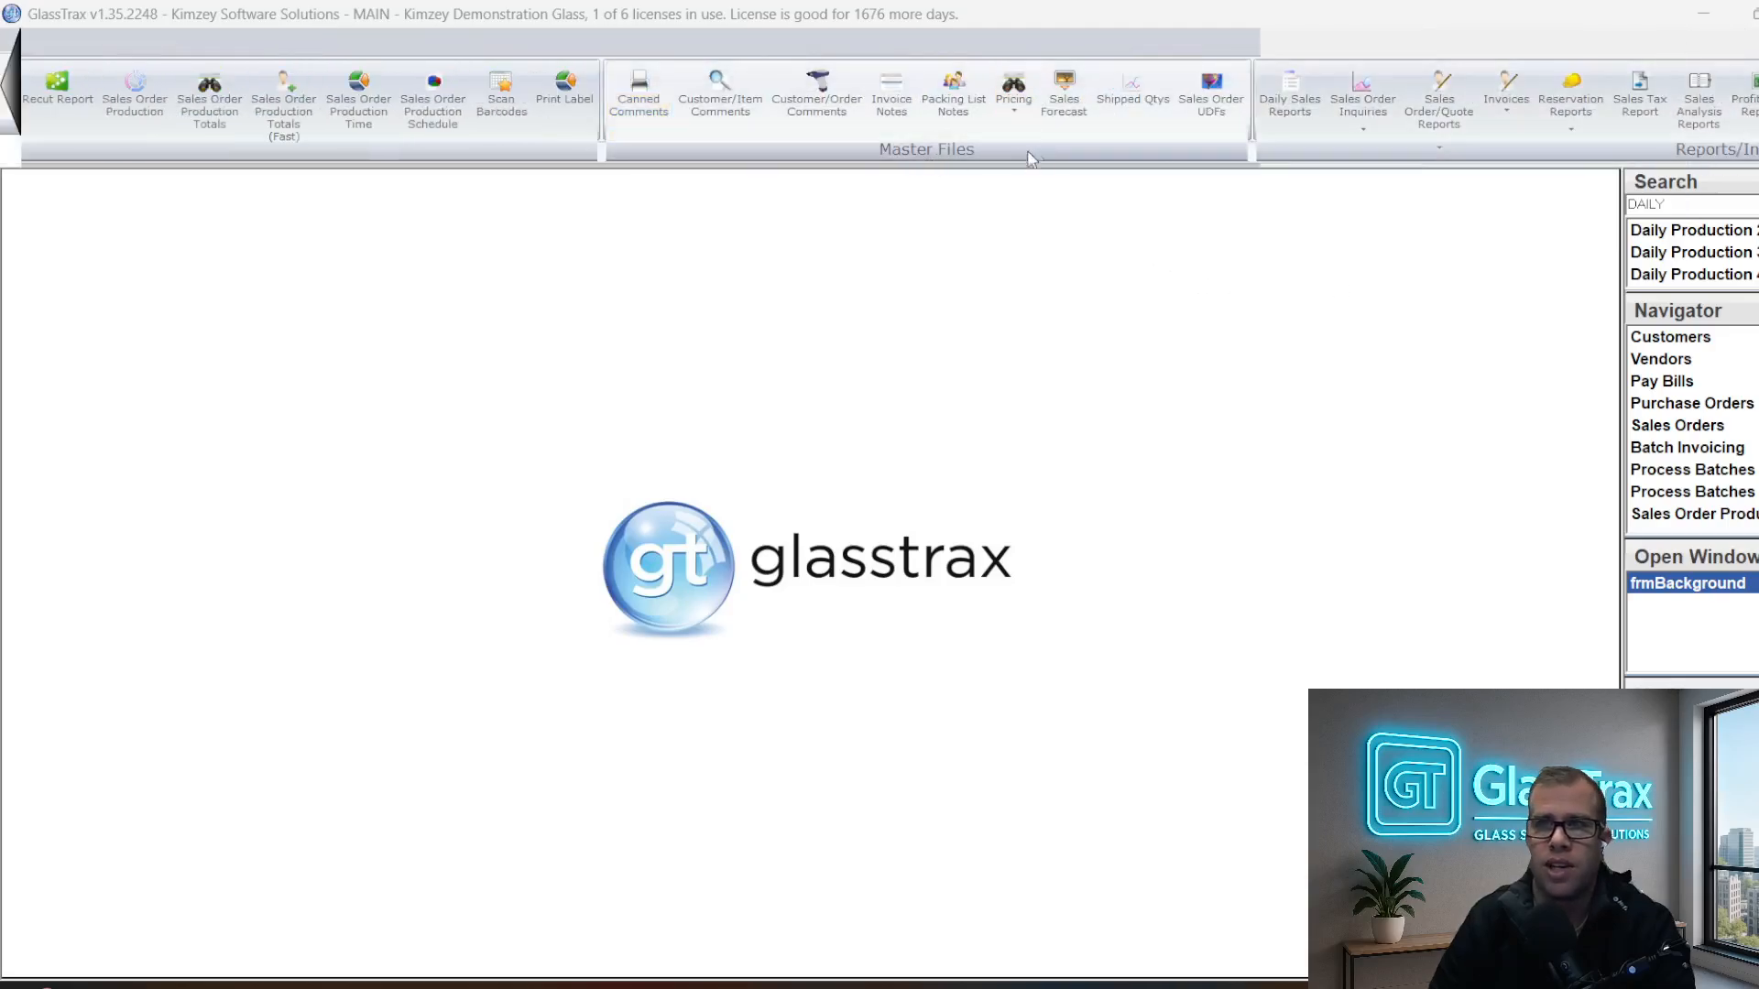
{"action": "left_click", "coordinate": [1018, 113]}
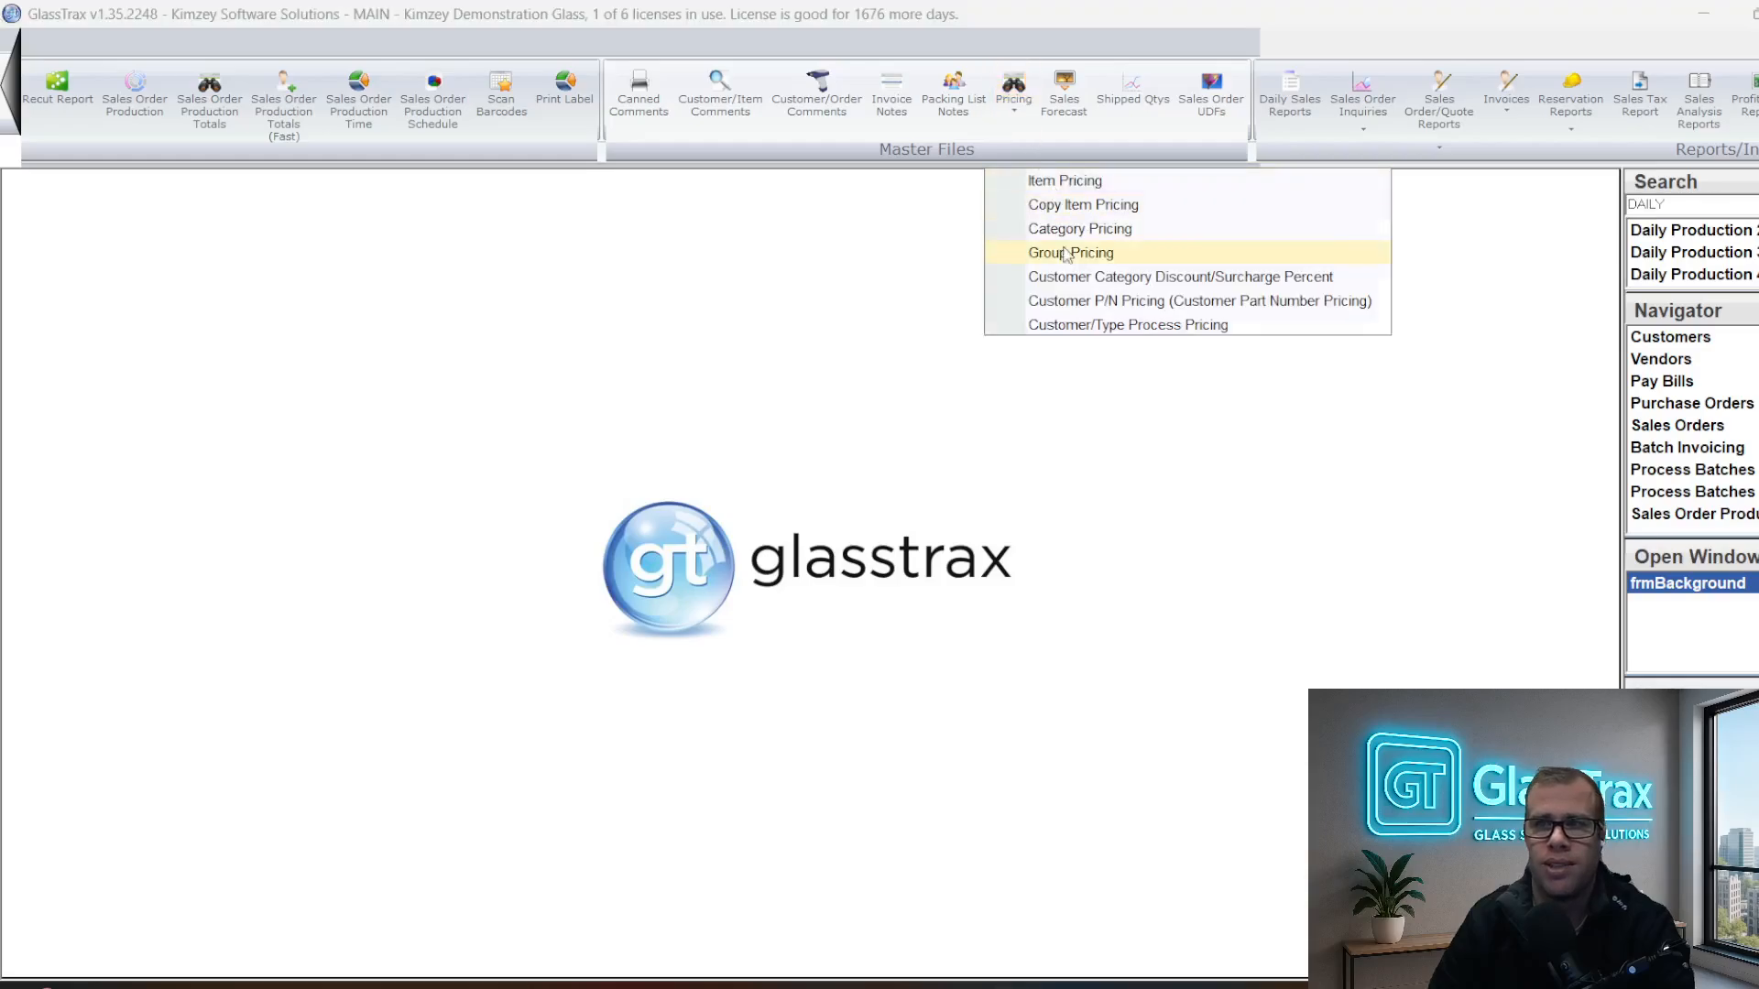
{"action": "left_click", "coordinate": [1084, 305]}
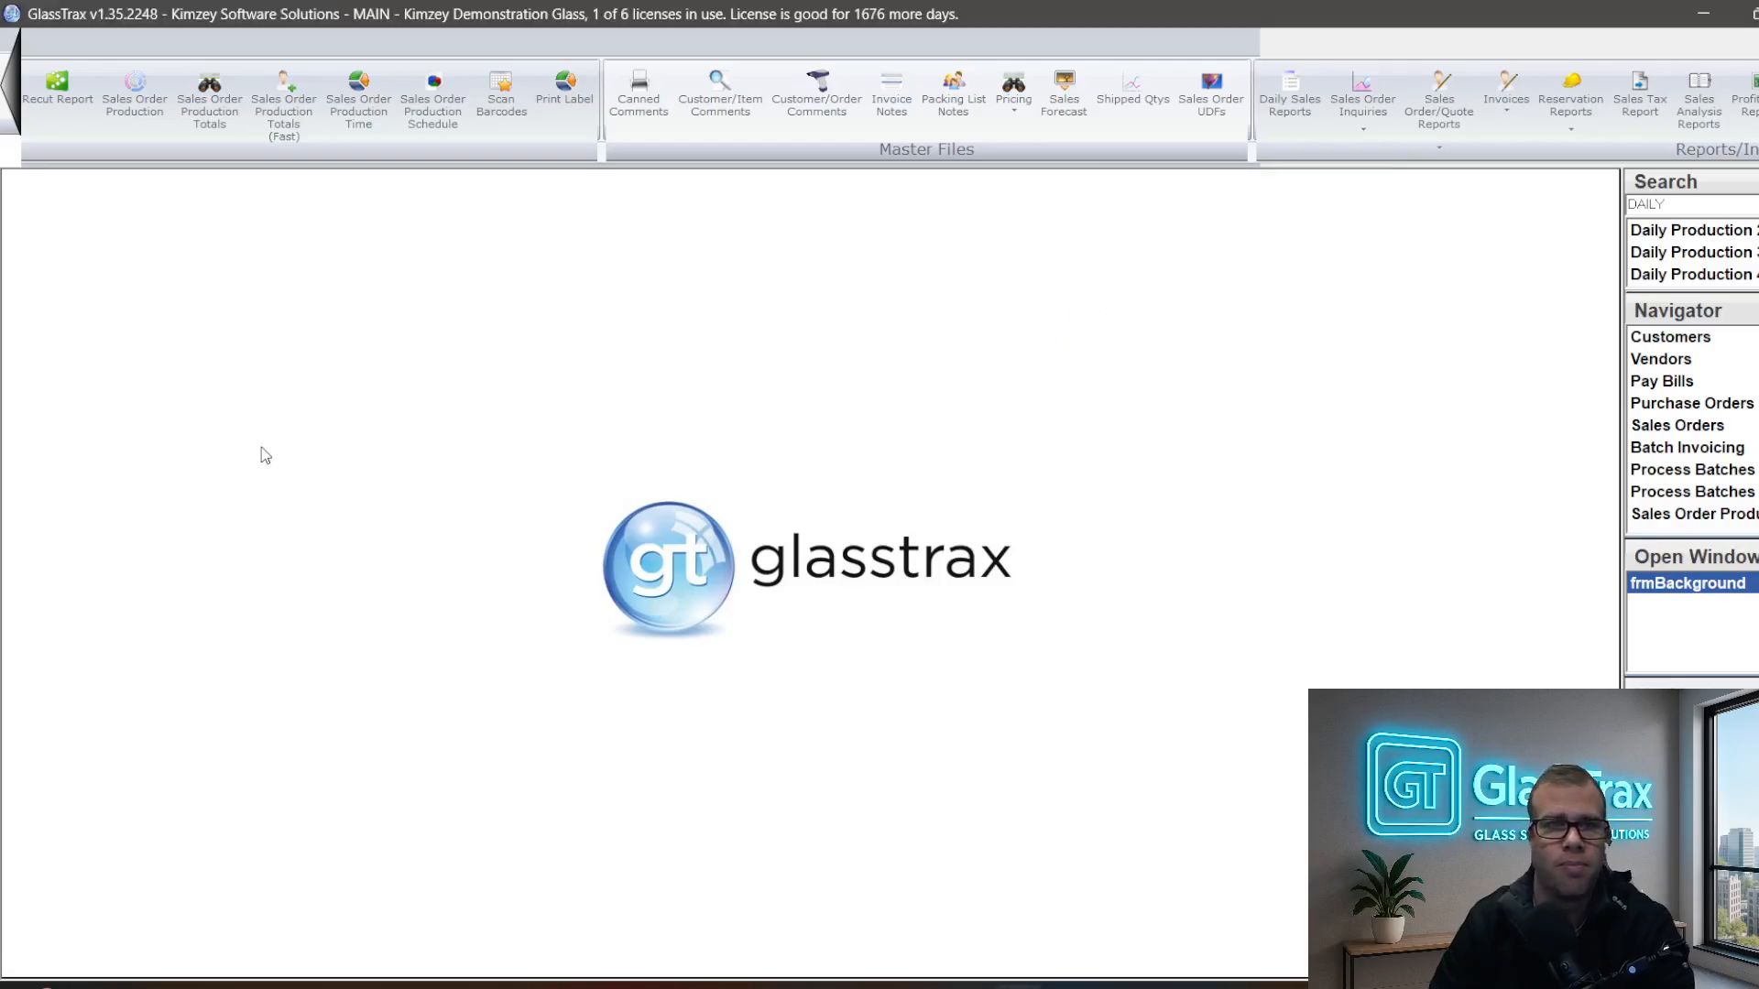
{"action": "left_click_drag", "start_coordinate": [257, 196], "coordinate": [535, 232]}
{"action": "left_click", "coordinate": [317, 250]}
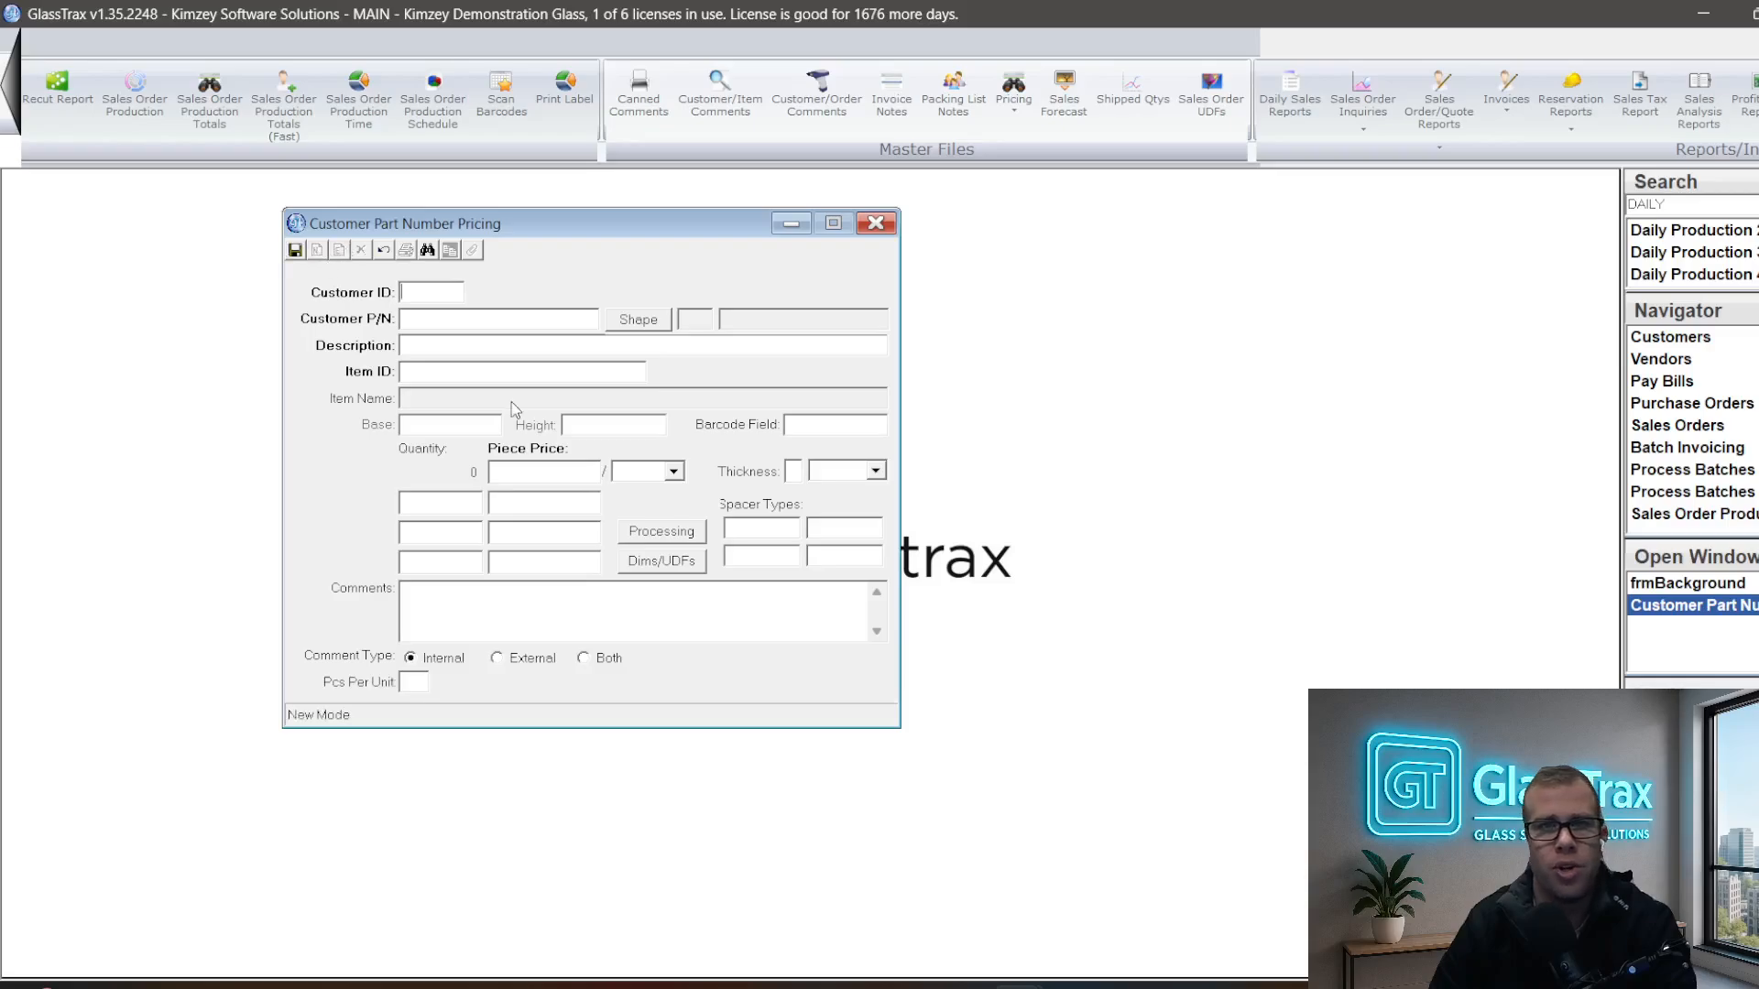
- Assign the new record to customer ABC with the customer part number SAMPLE CUST PART
{"action": "type", "text": "ABC"}
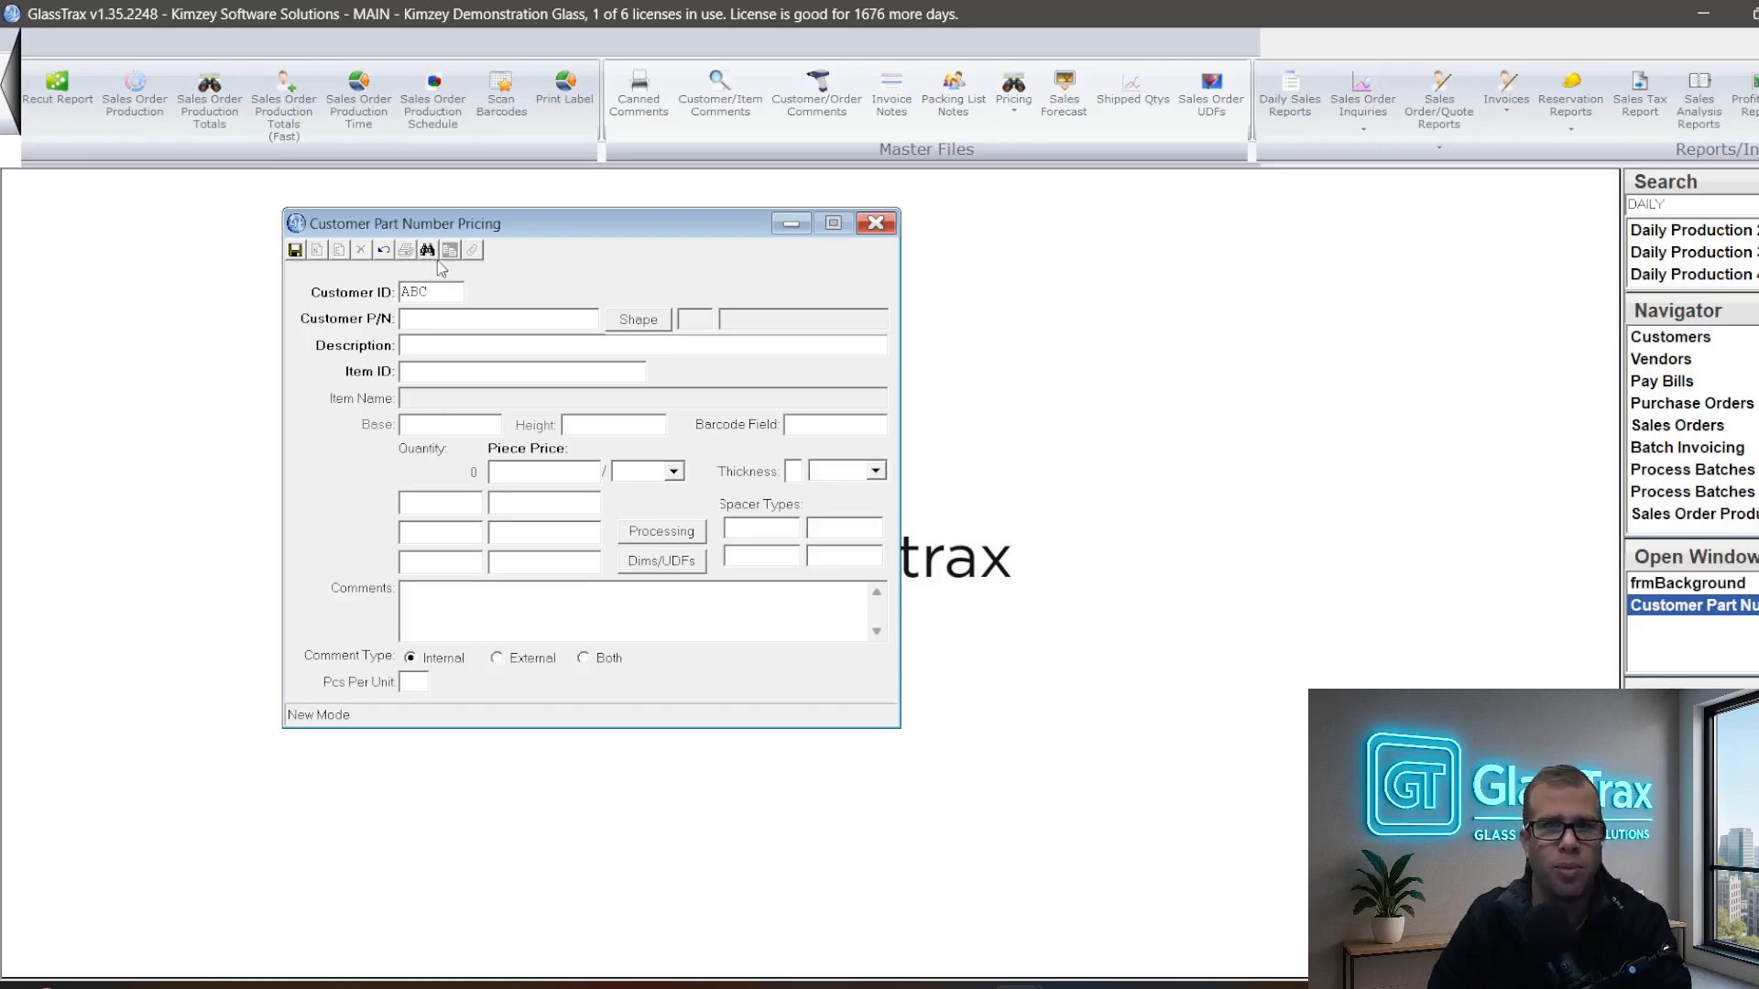
{"action": "key", "text": "Tab"}
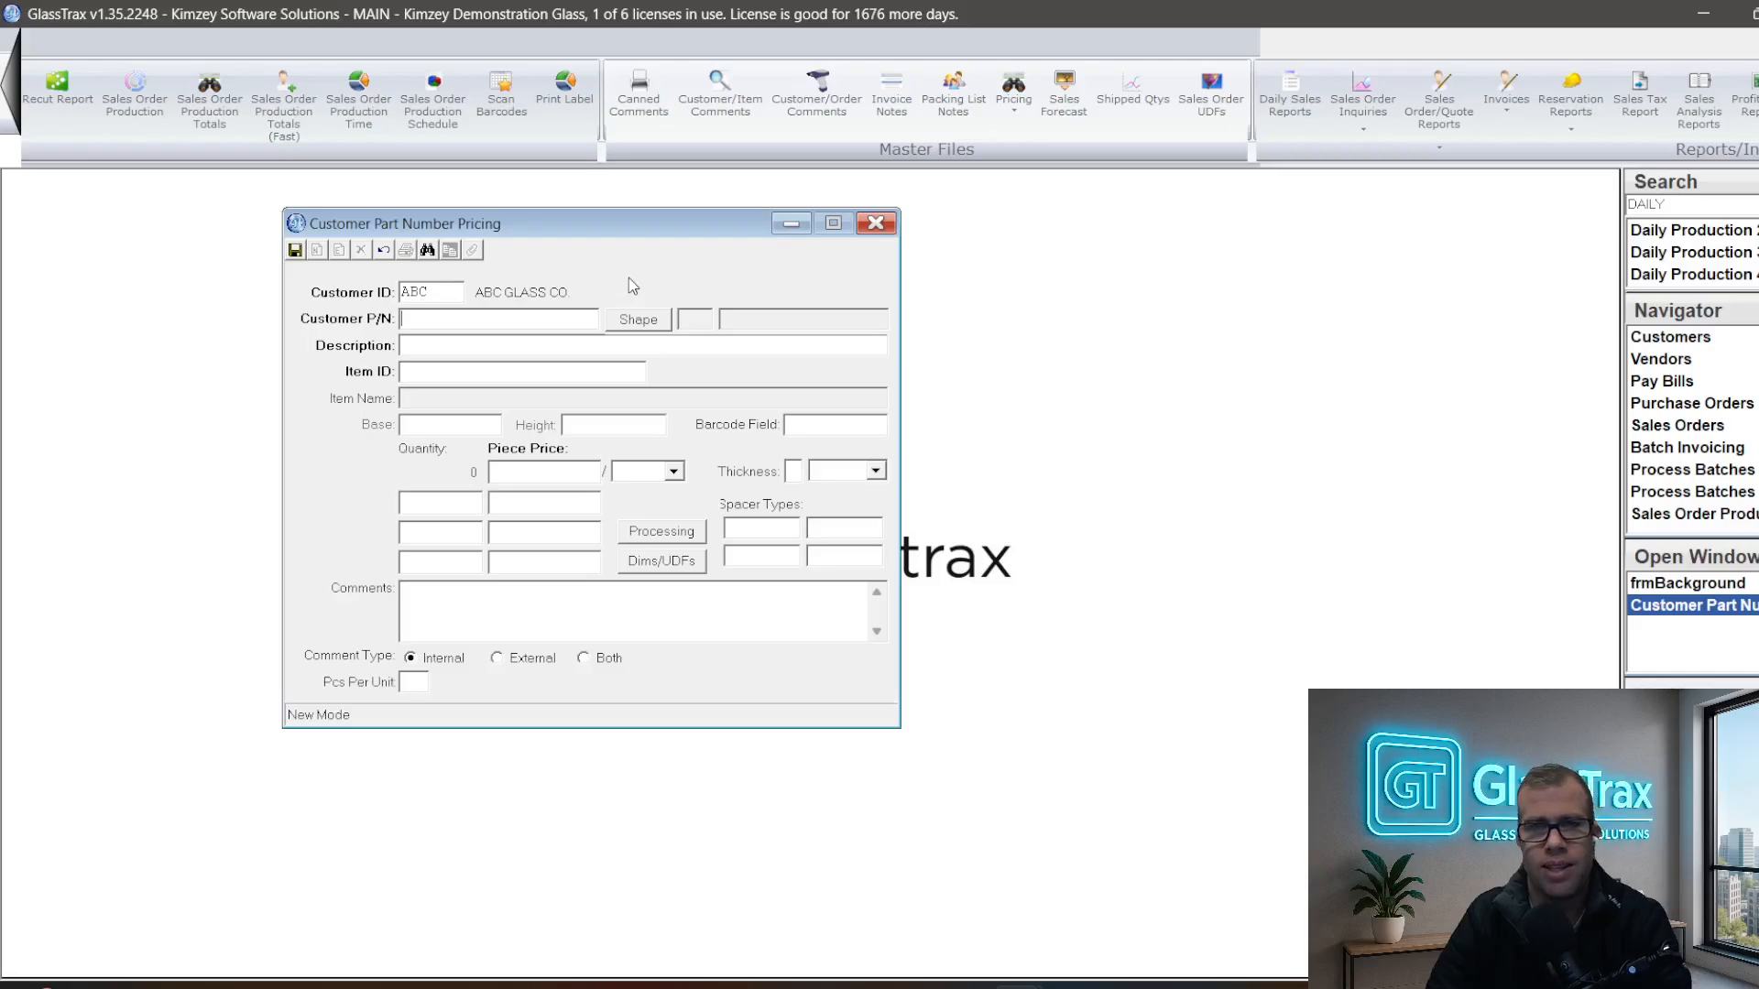
{"action": "type", "text": "SAMPLE CUST PART"}
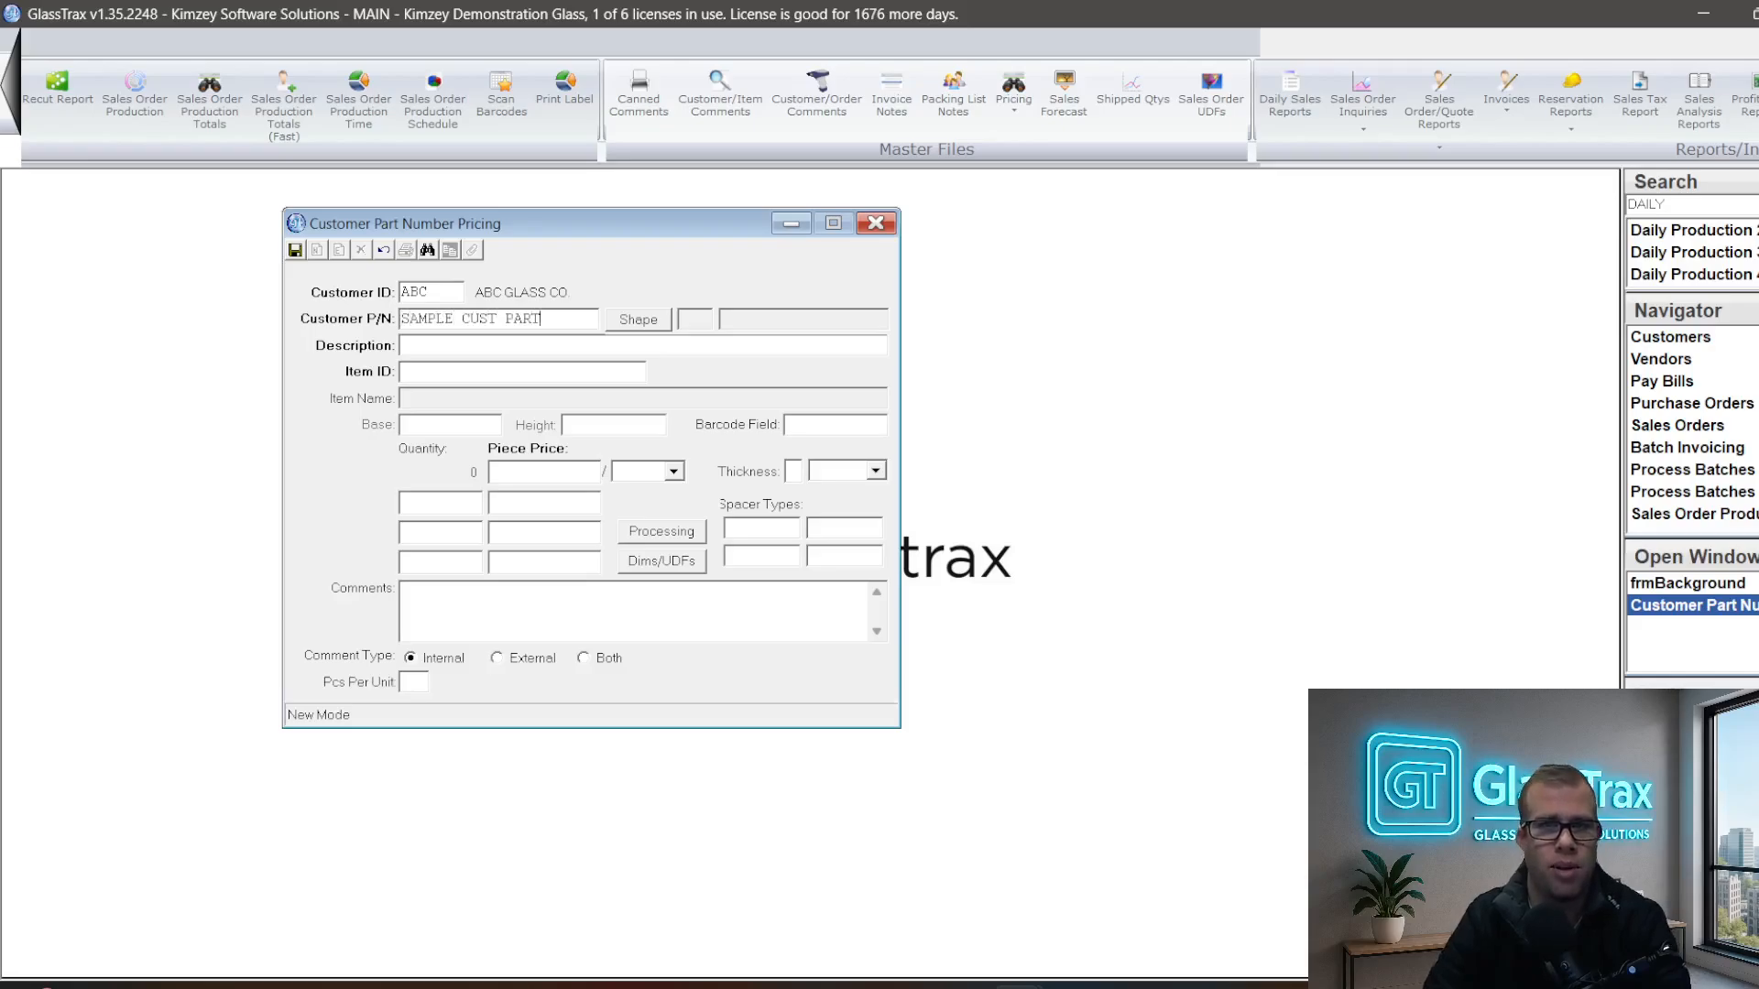
{"action": "key", "text": "Tab"}
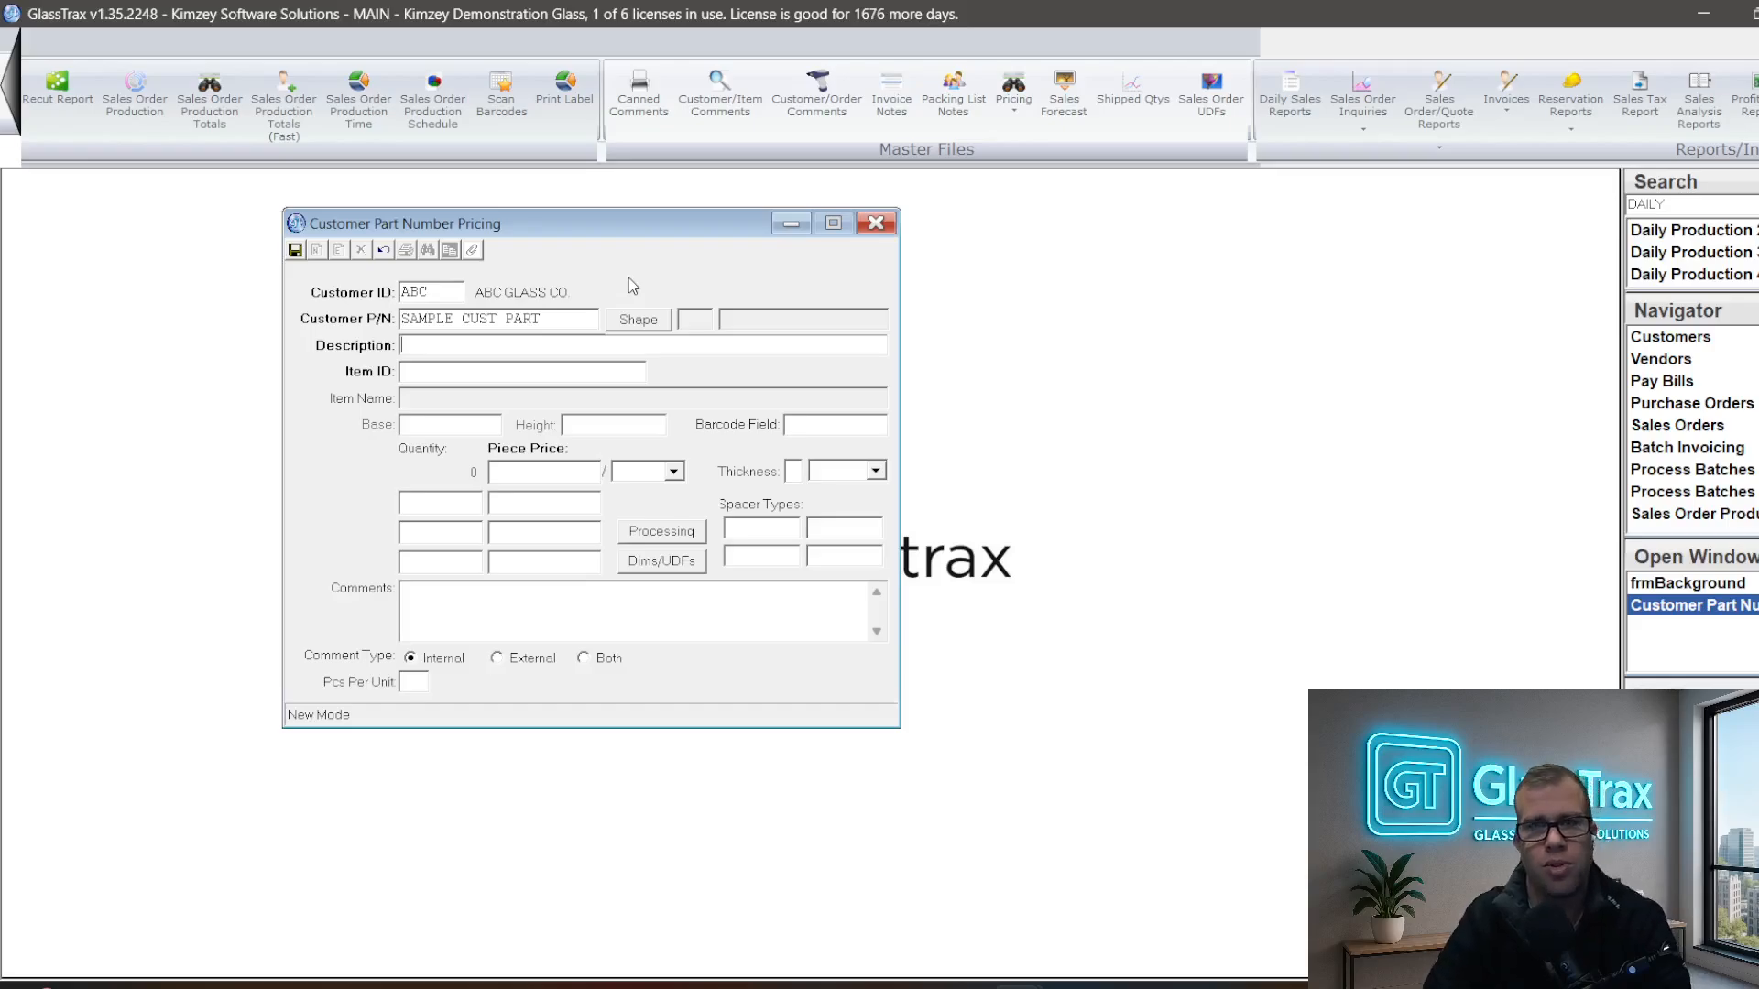
- Enter the part description "custom sample customer part"
{"action": "type", "text": "custom s"}
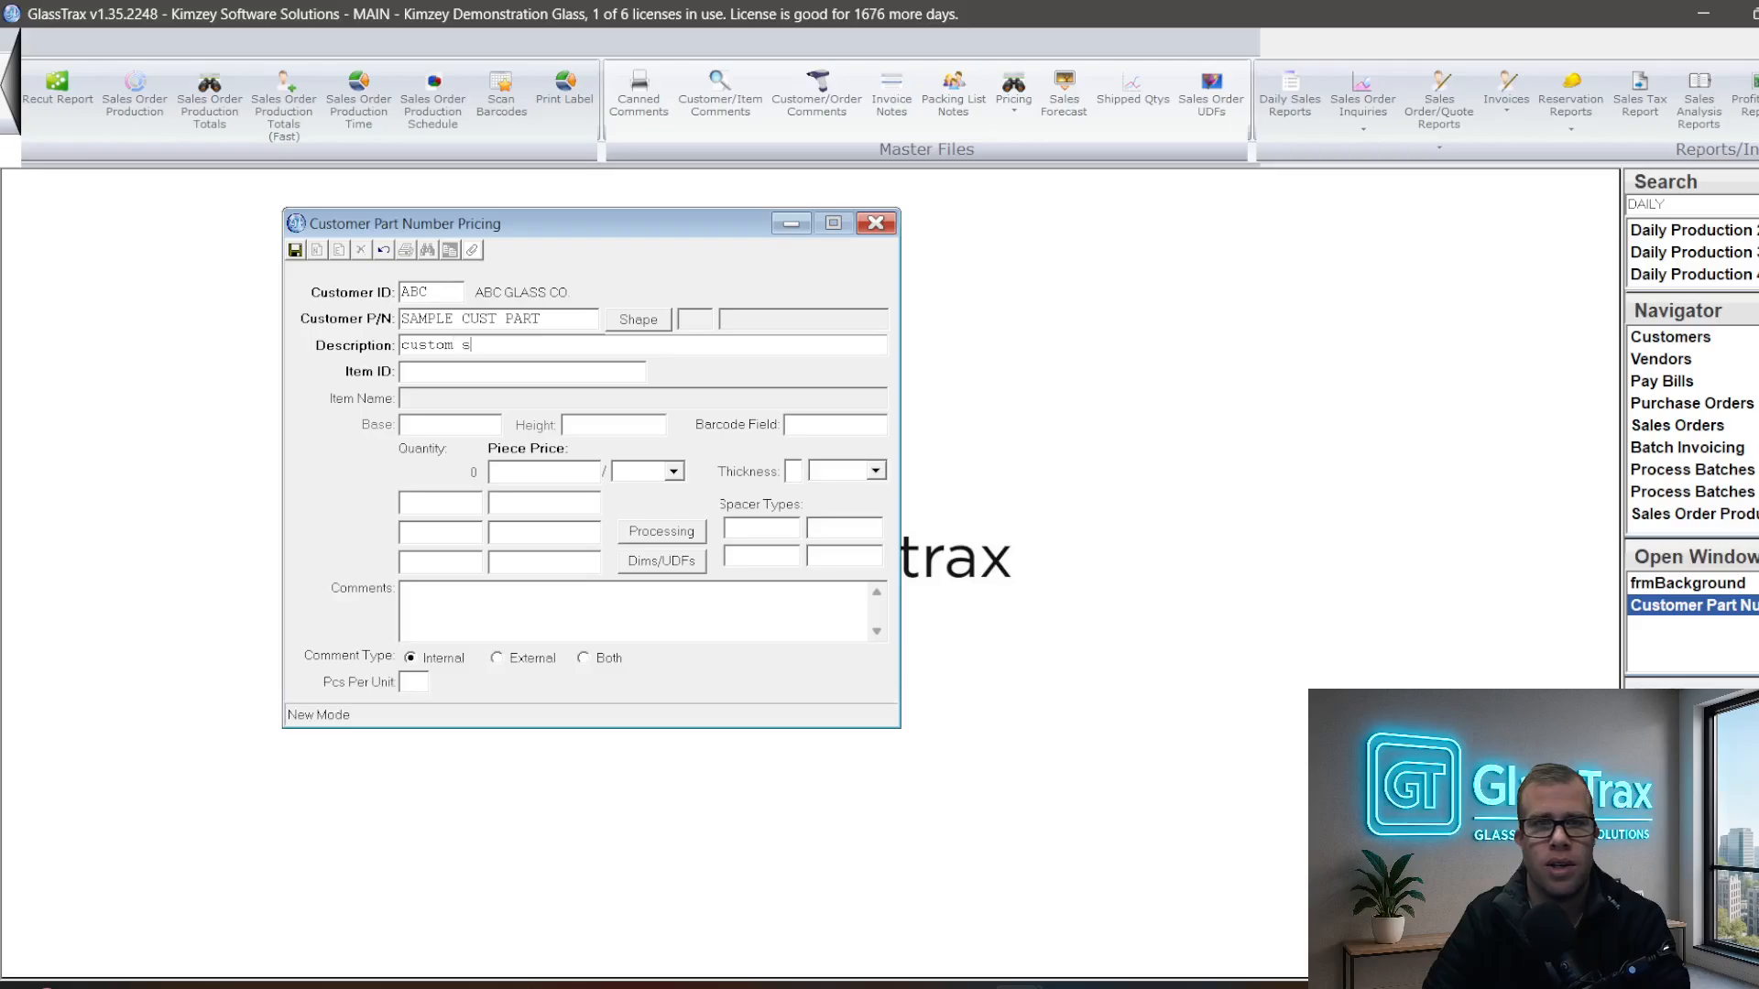
{"action": "type", "text": "ample customer prat"}
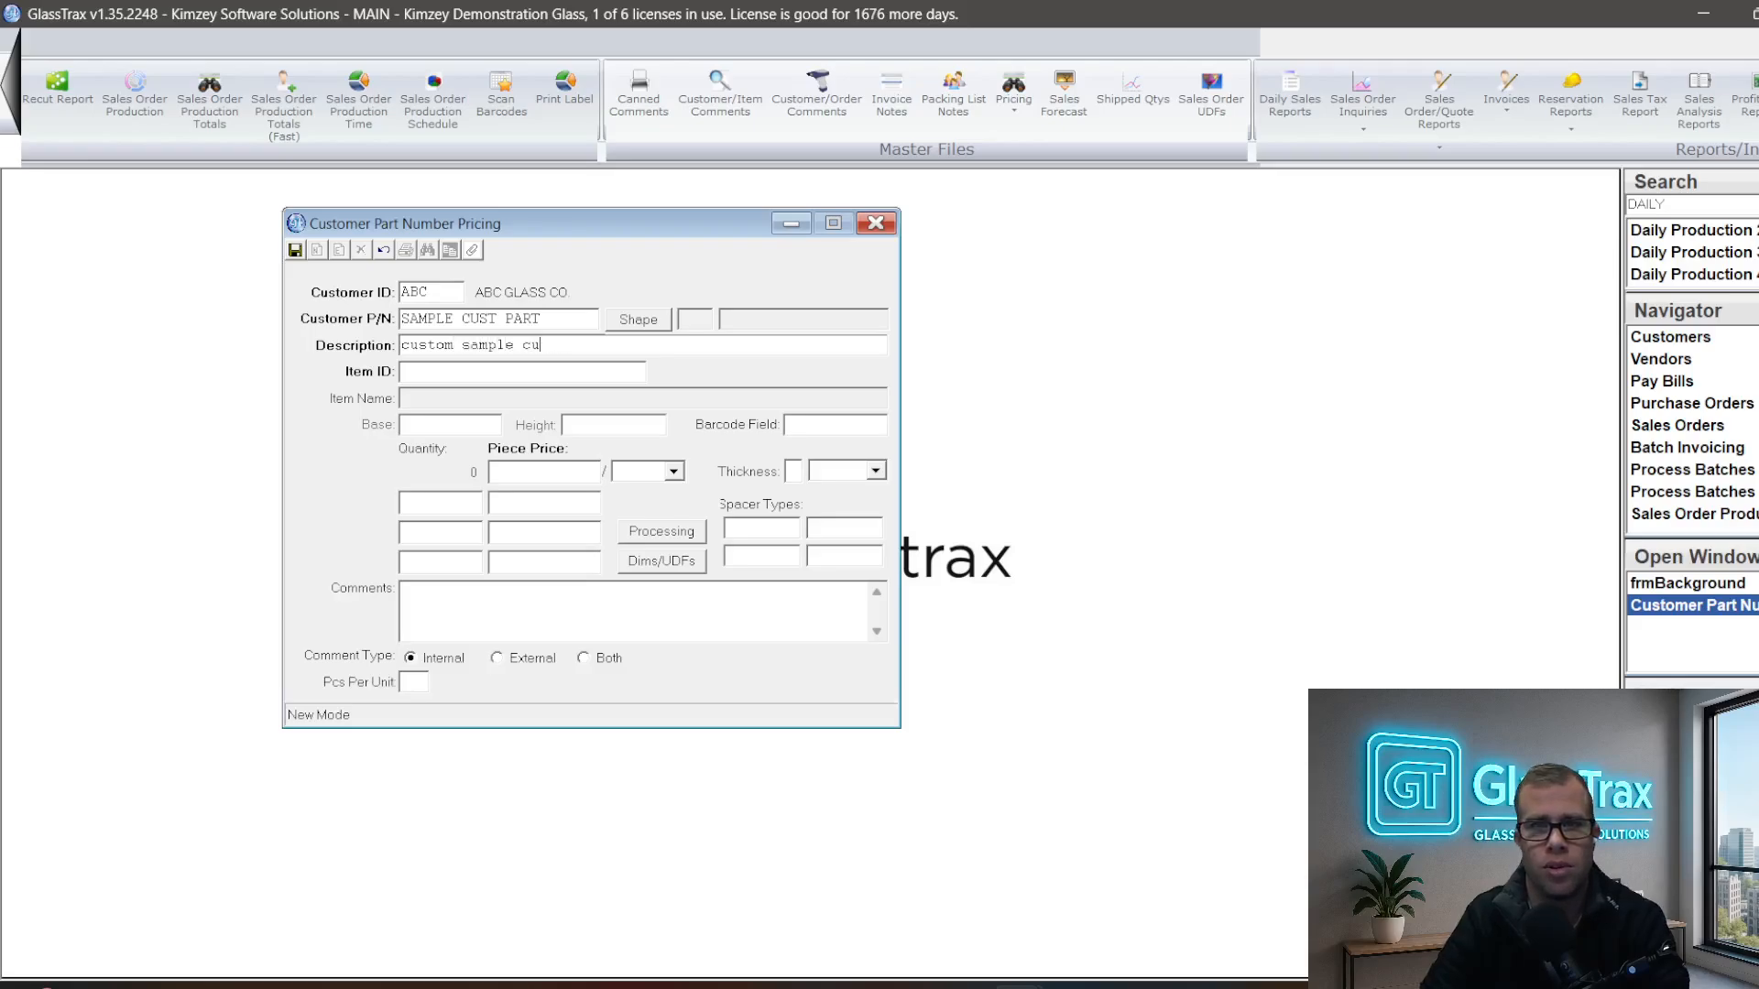
{"action": "key", "text": "BackSpace"}
{"action": "key", "text": "BackSpace"}
{"action": "key", "text": "BackSpace"}
{"action": "type", "text": "art"}
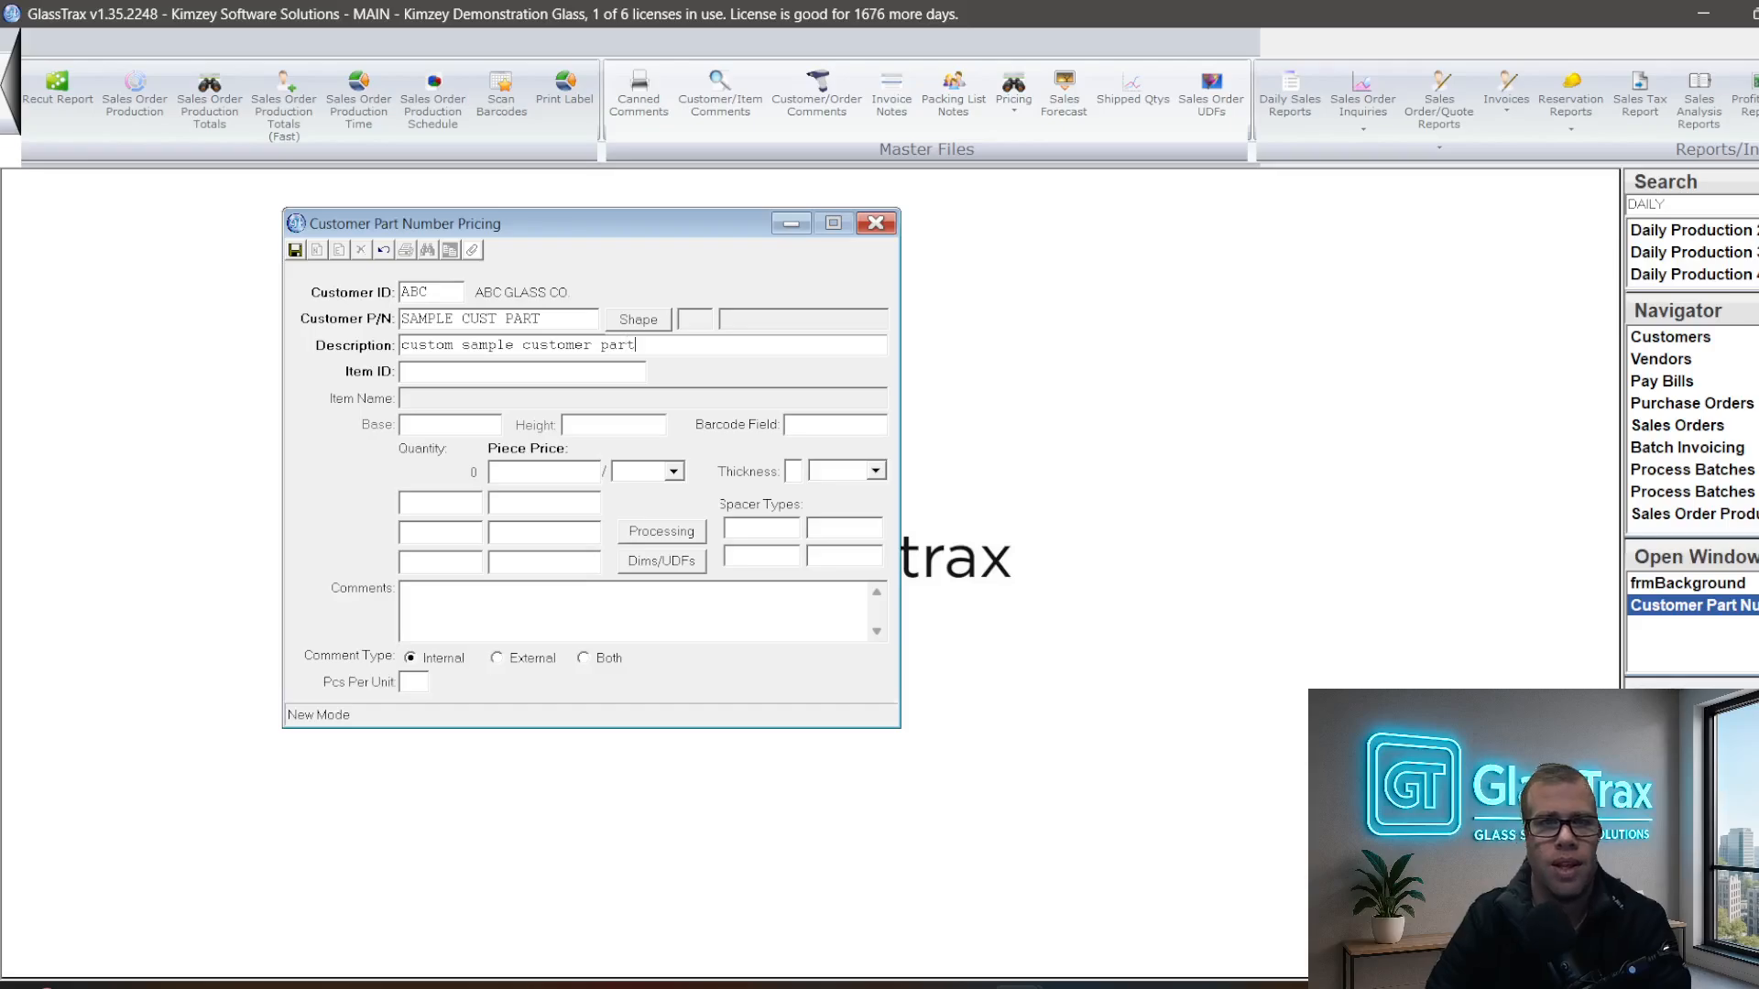
{"action": "key", "text": "Tab"}
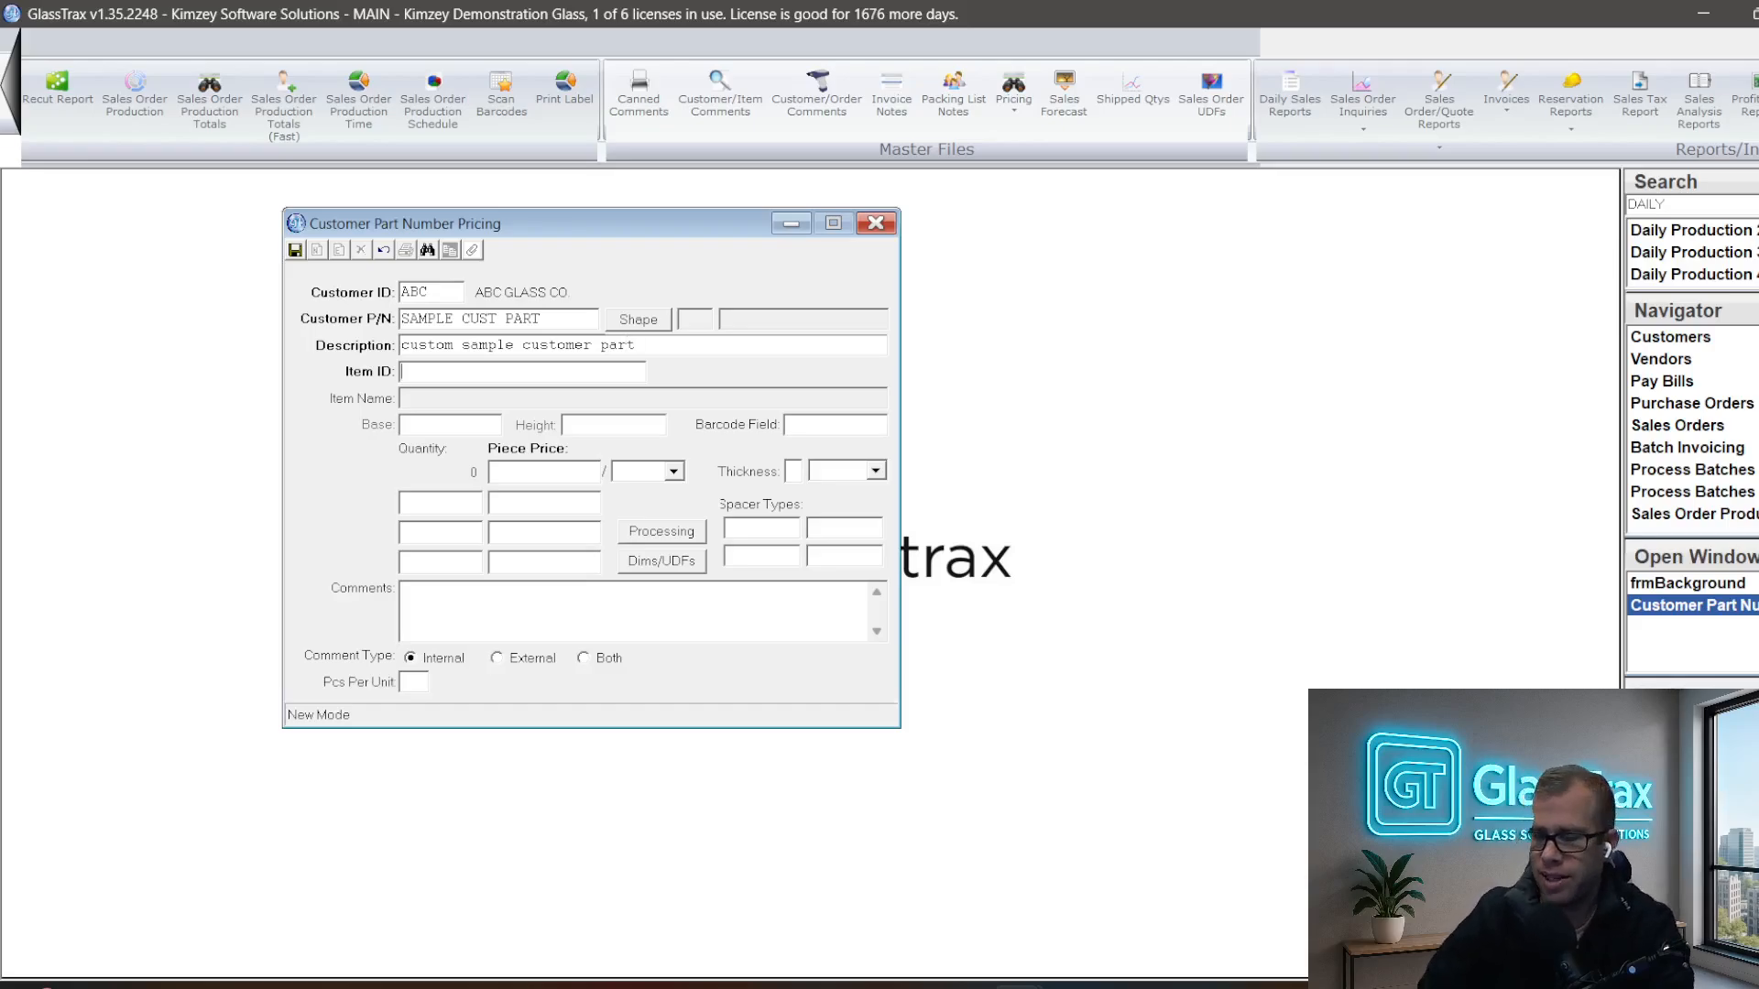
- Base the part on item 1/4MIR with a base of 24 1/2 and a height of 17, keeping the default price
{"action": "type", "text": "1/4"}
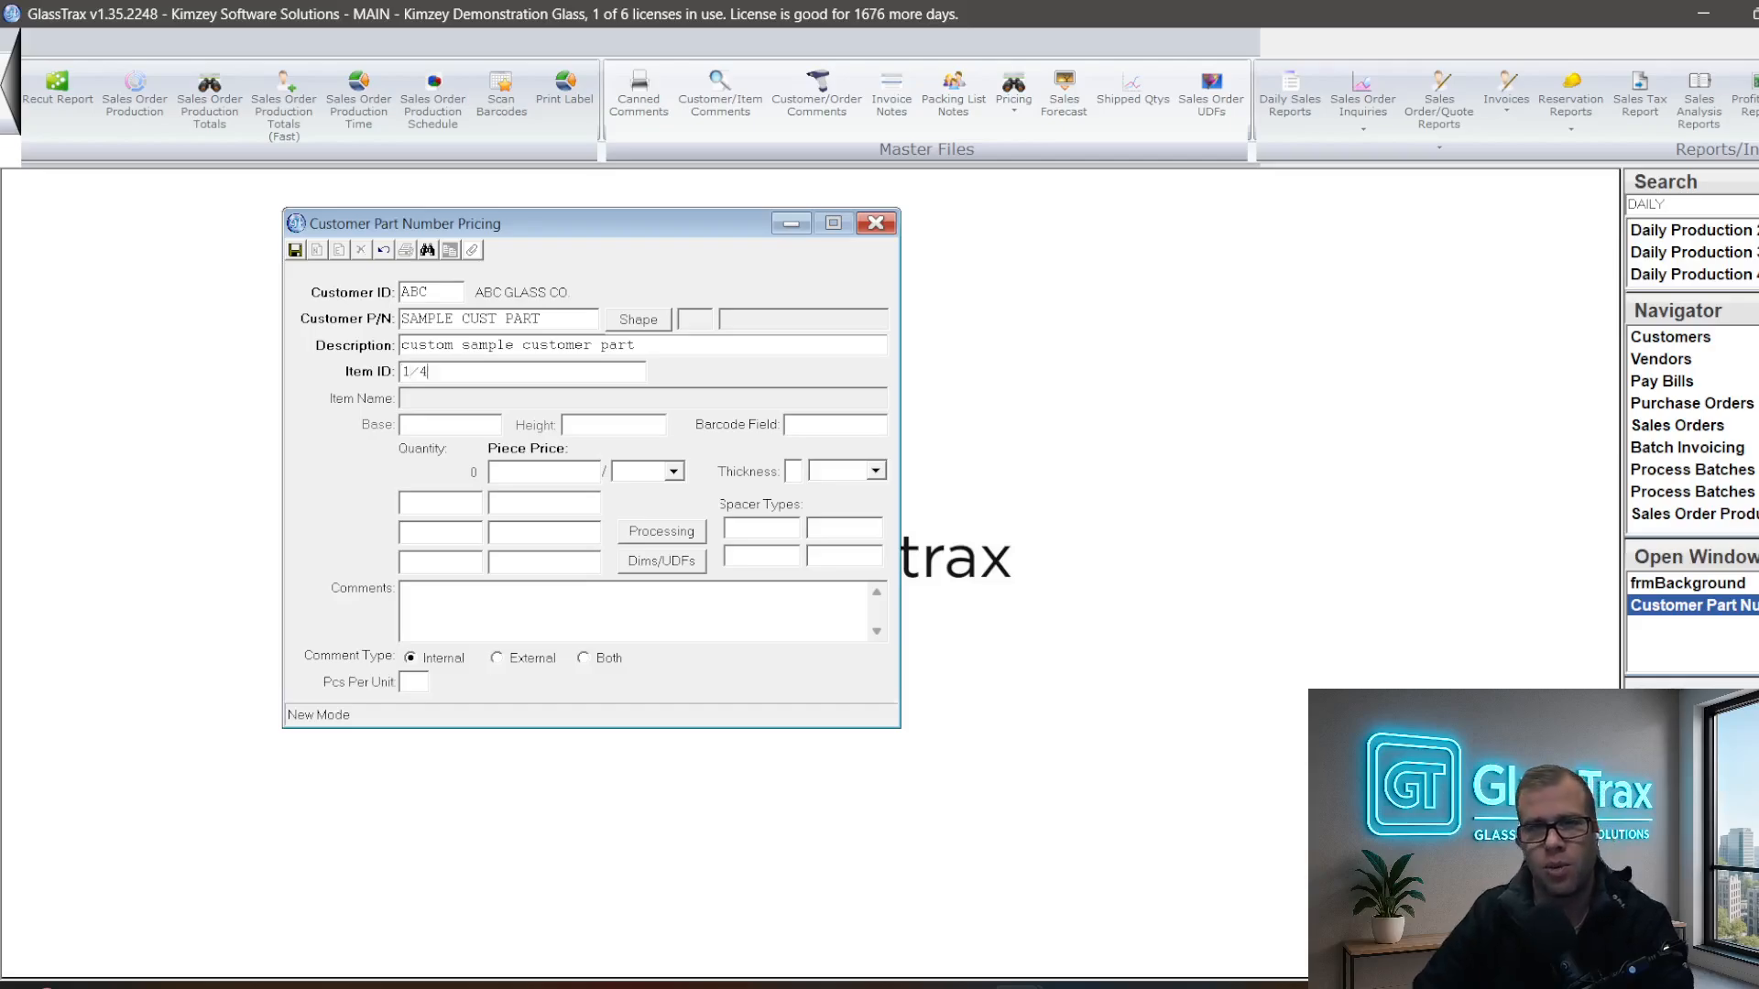
{"action": "type", "text": "MIR"}
{"action": "key", "text": "Tab"}
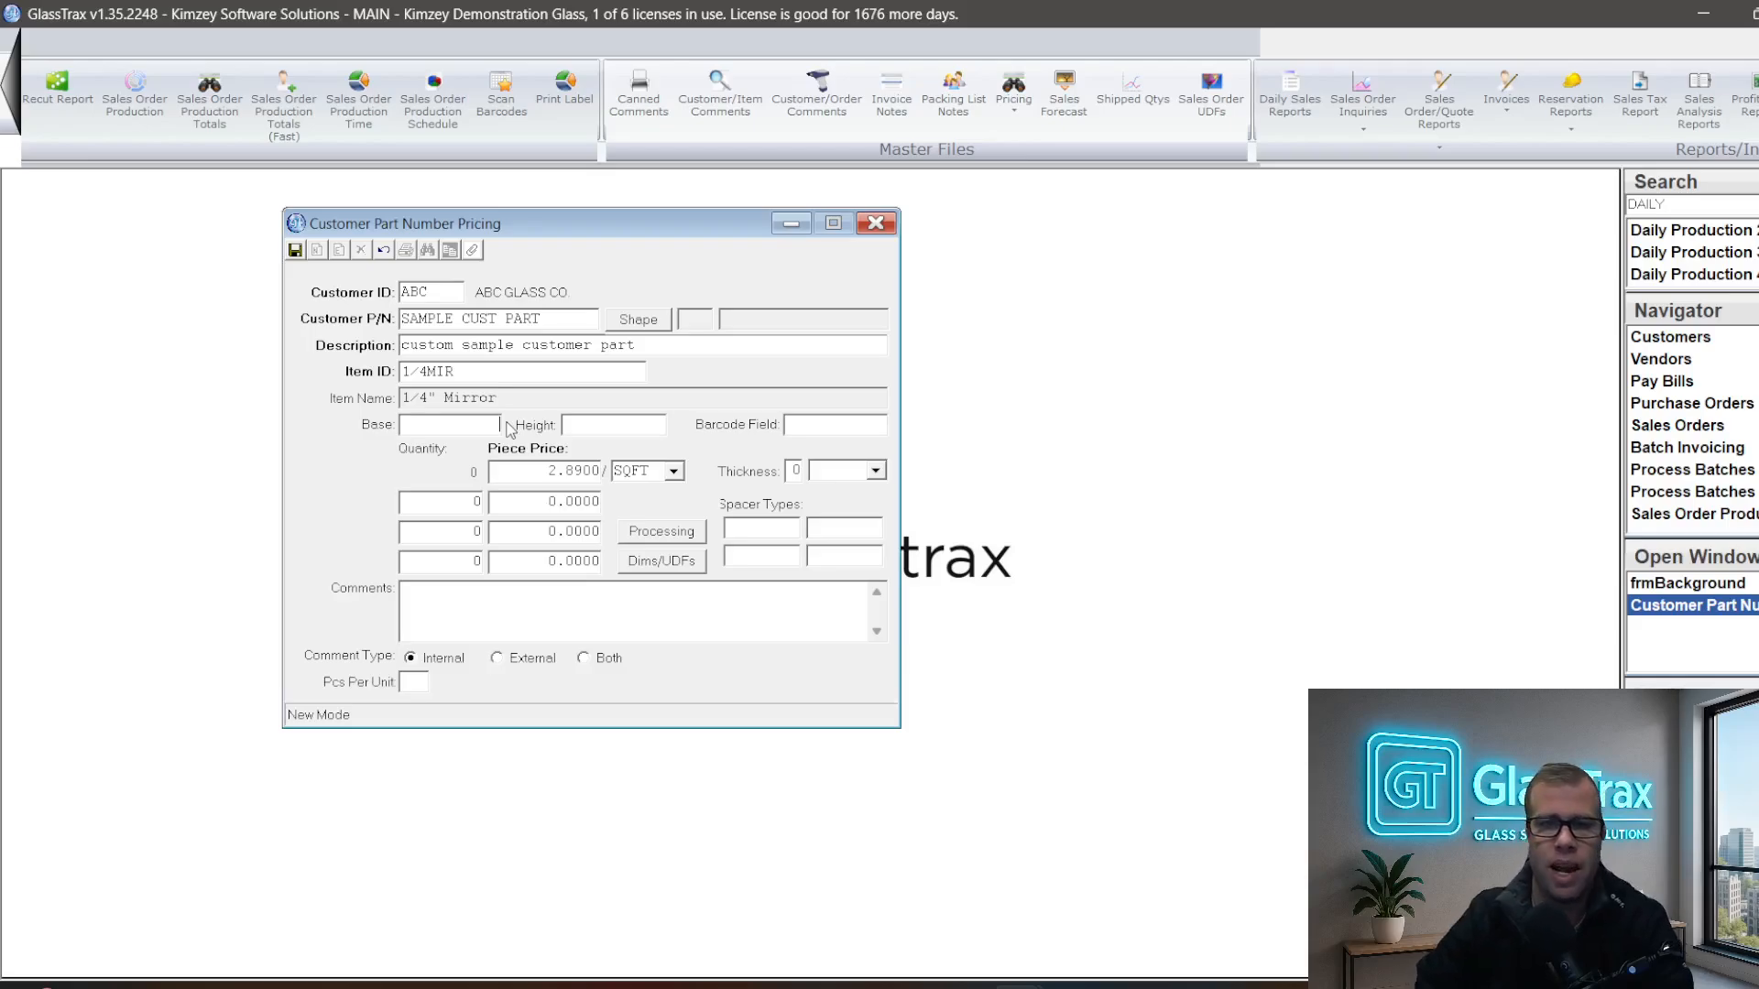
{"action": "type", "text": "1/2"}
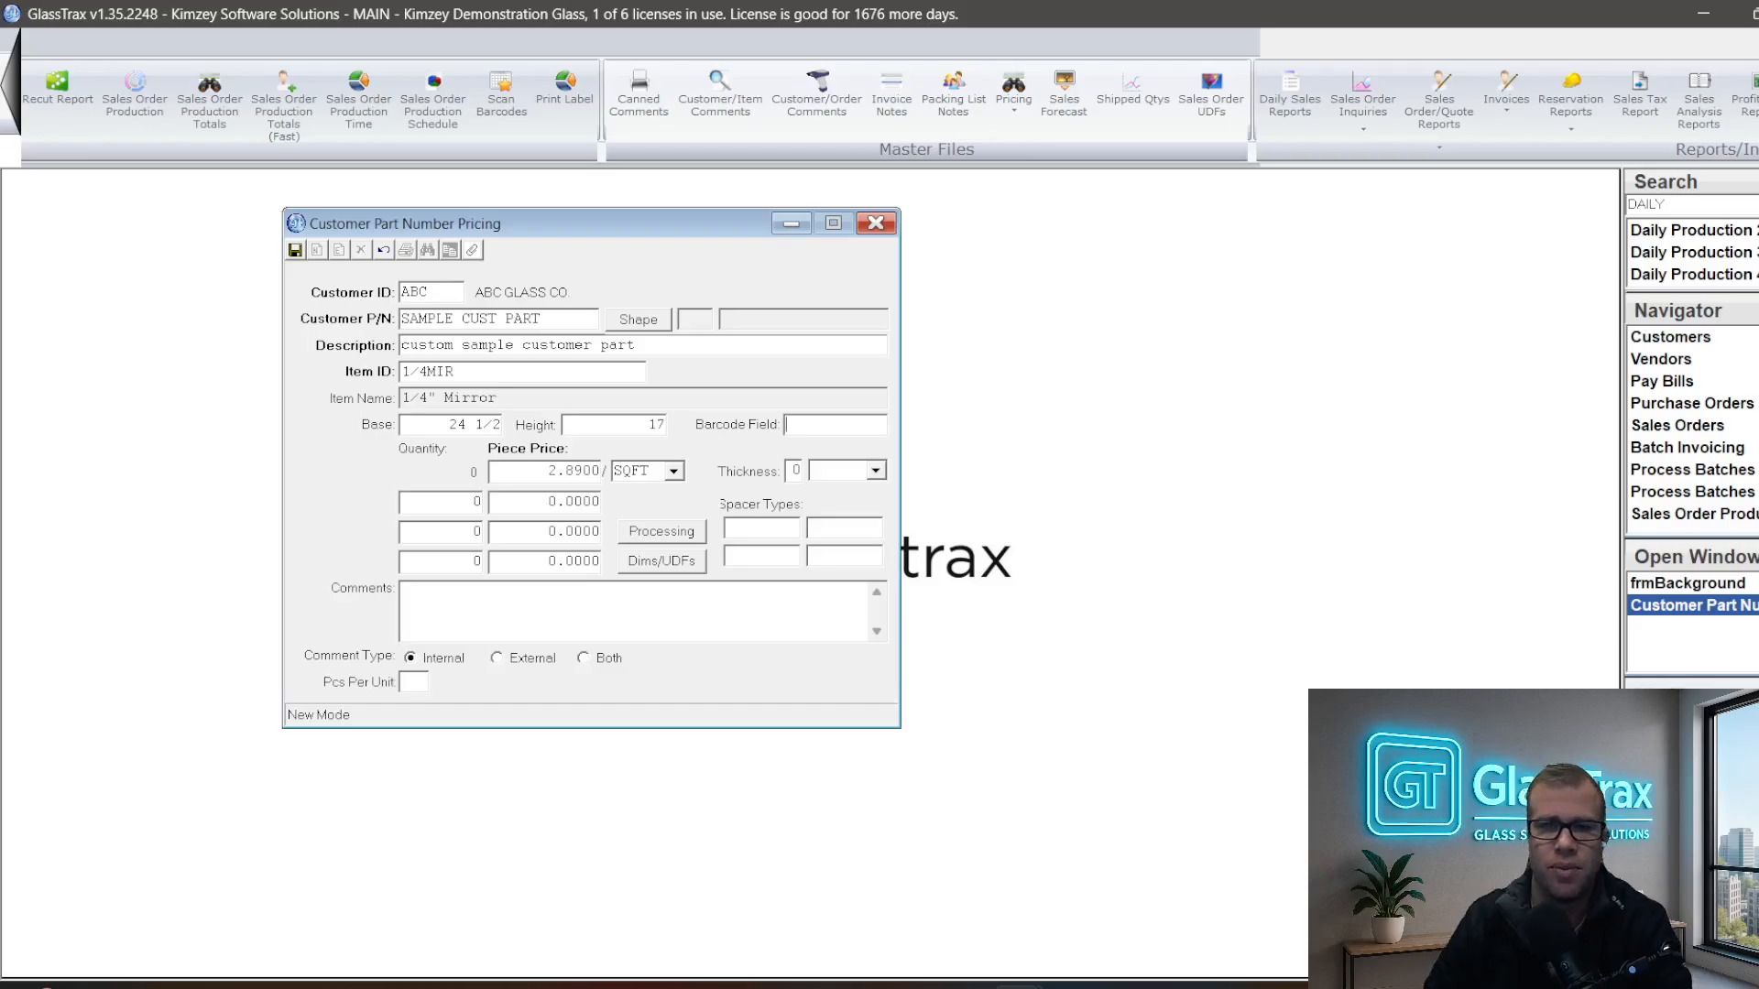
{"action": "key", "text": "Tab"}
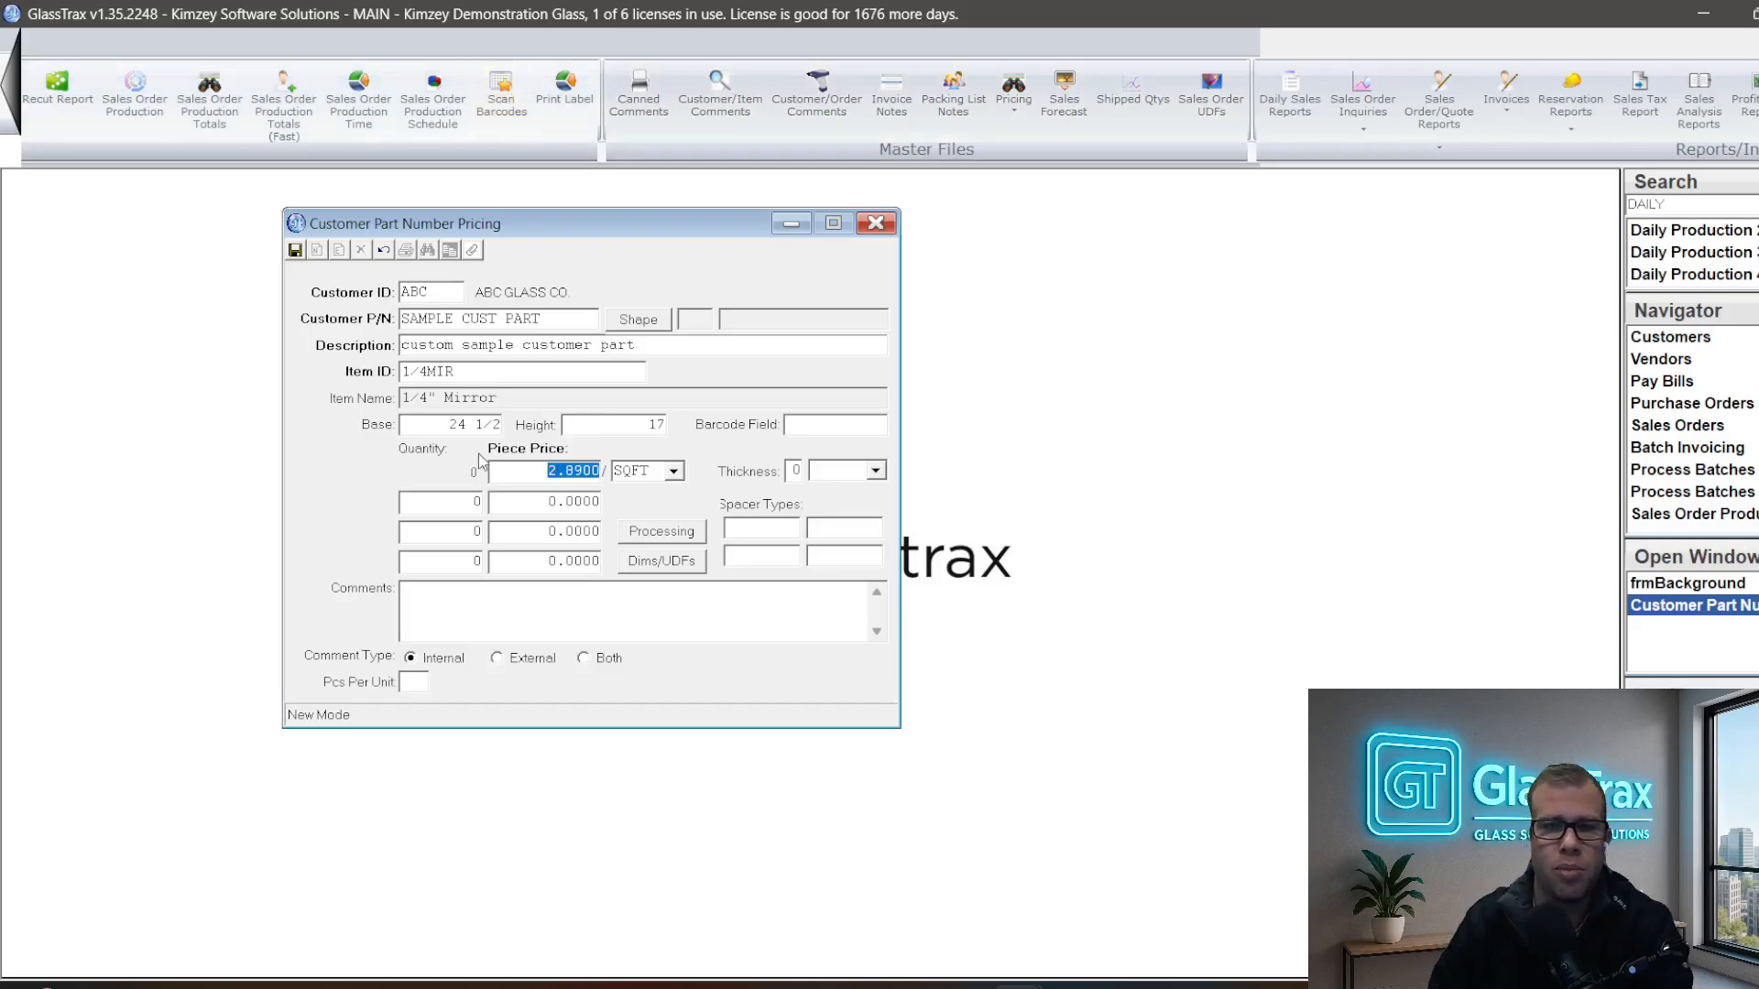
{"action": "key", "text": "Tab"}
{"action": "key", "text": "Tab"}
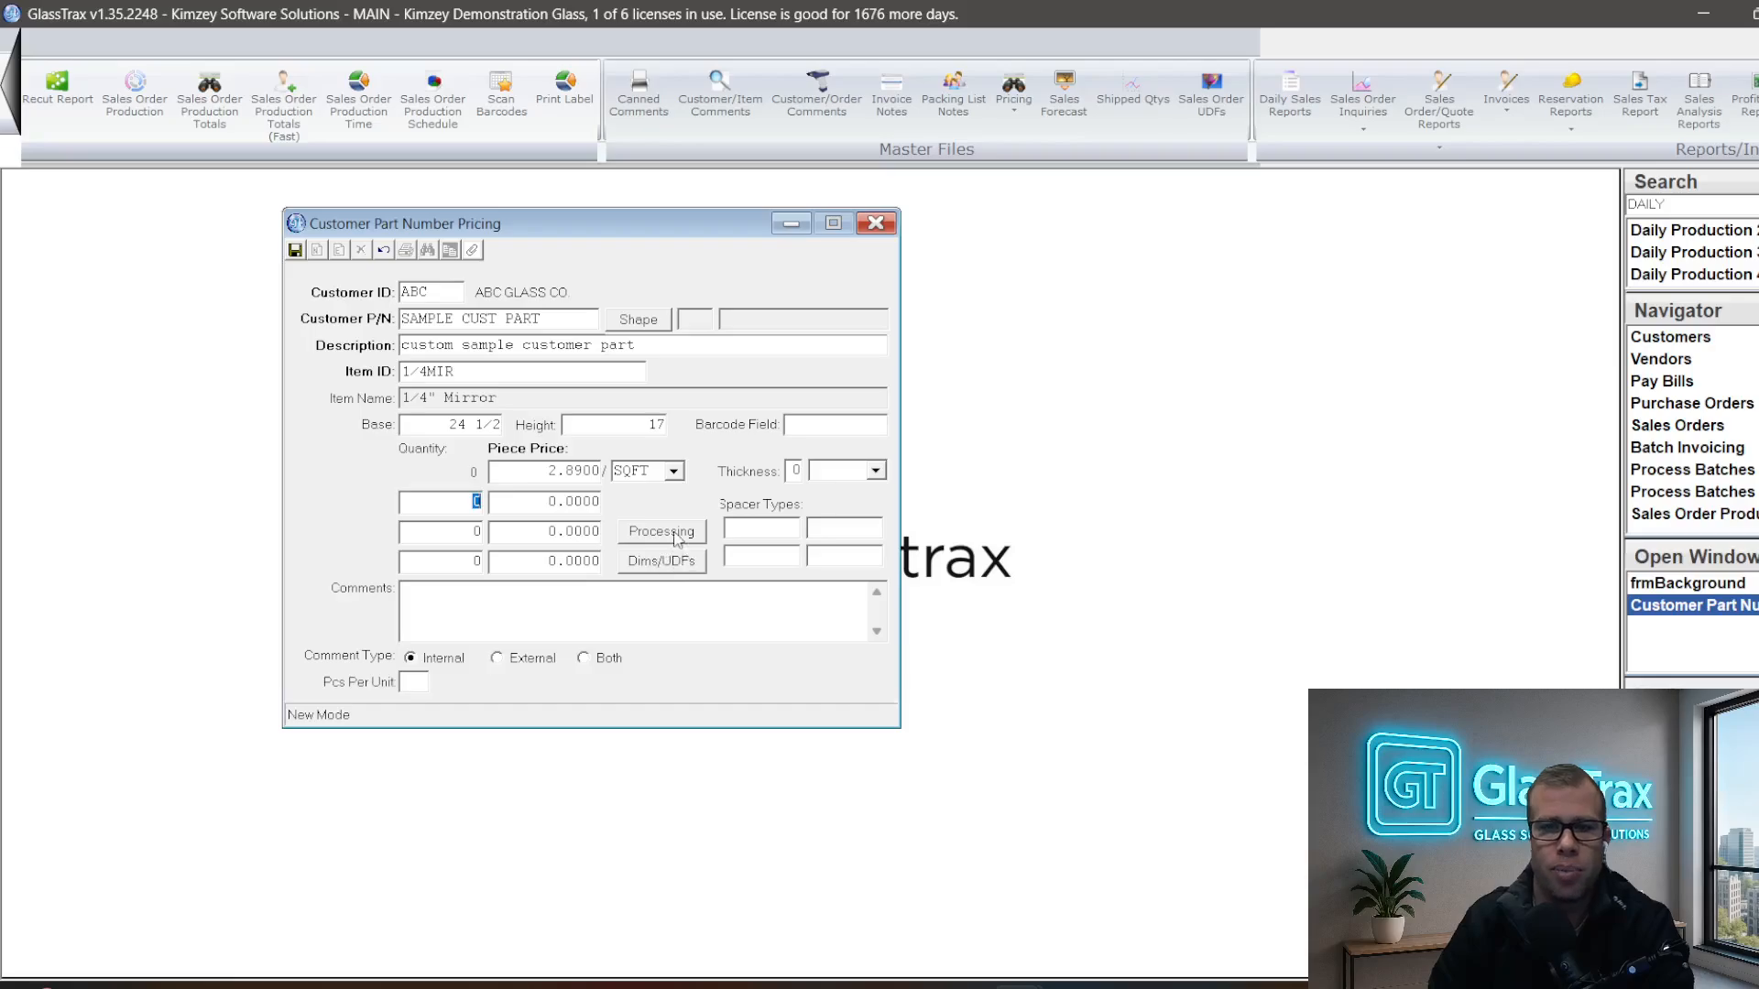
- Save the part record and add the process FLATP (Flat Polish) with all four sides included
{"action": "left_click", "coordinate": [677, 537]}
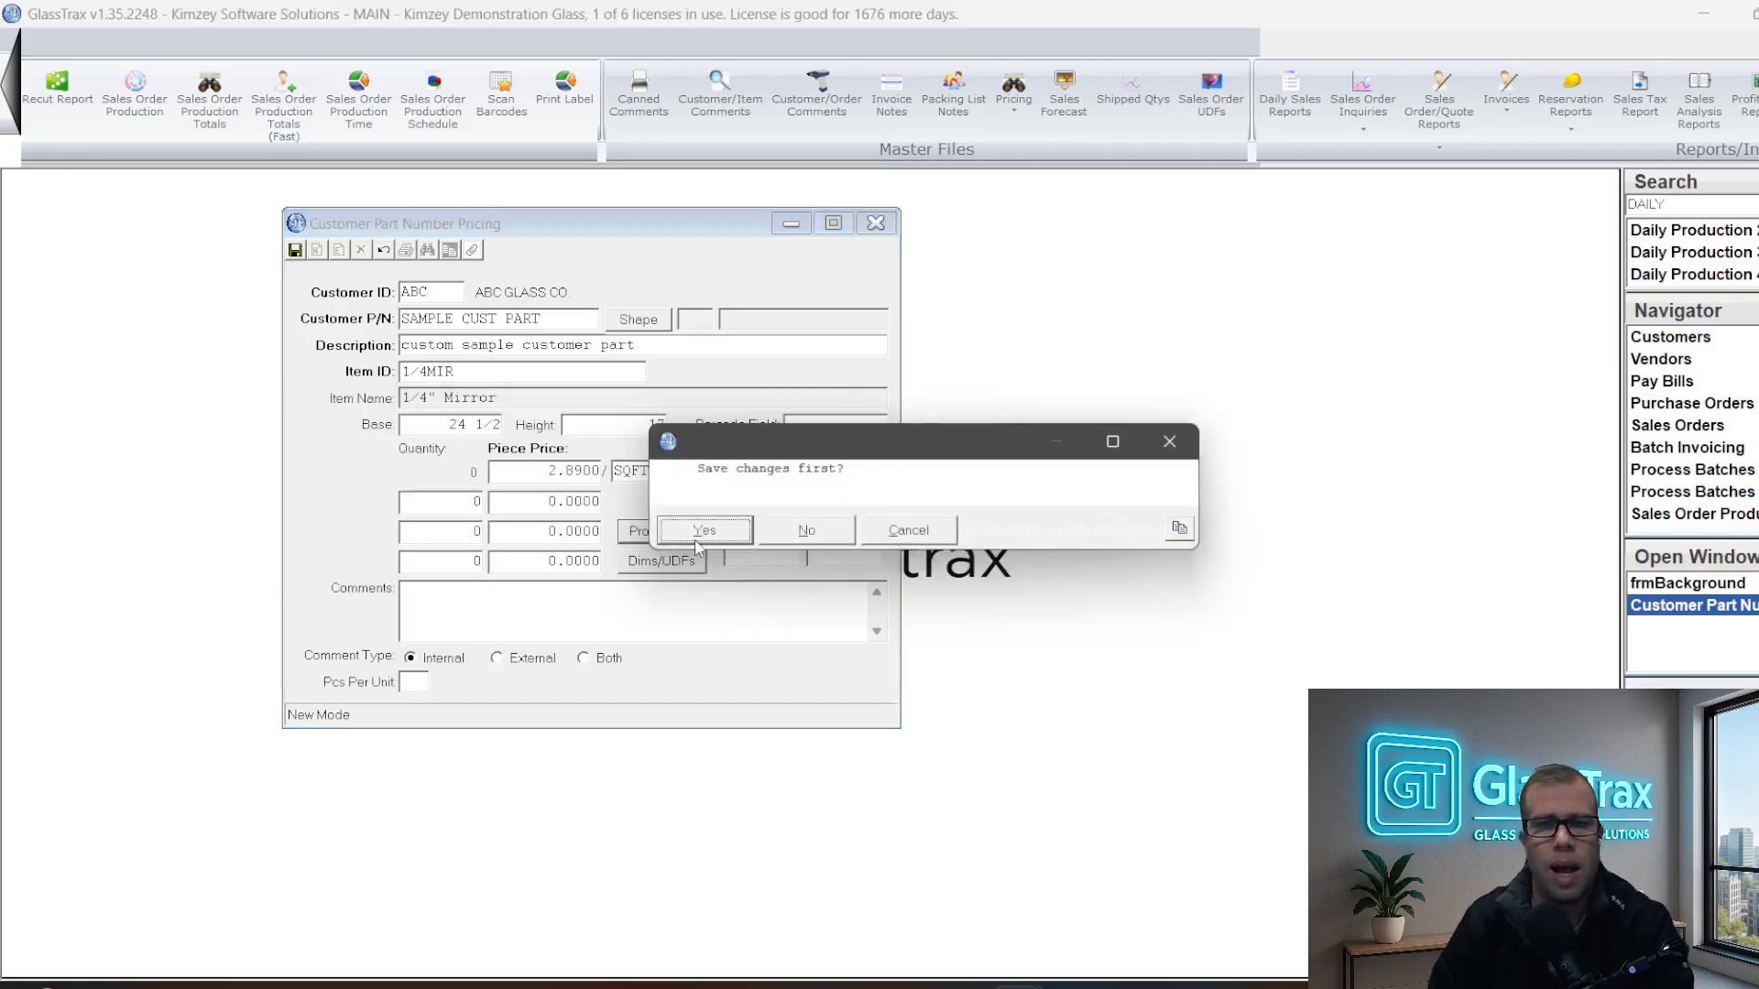
{"action": "left_click", "coordinate": [703, 547]}
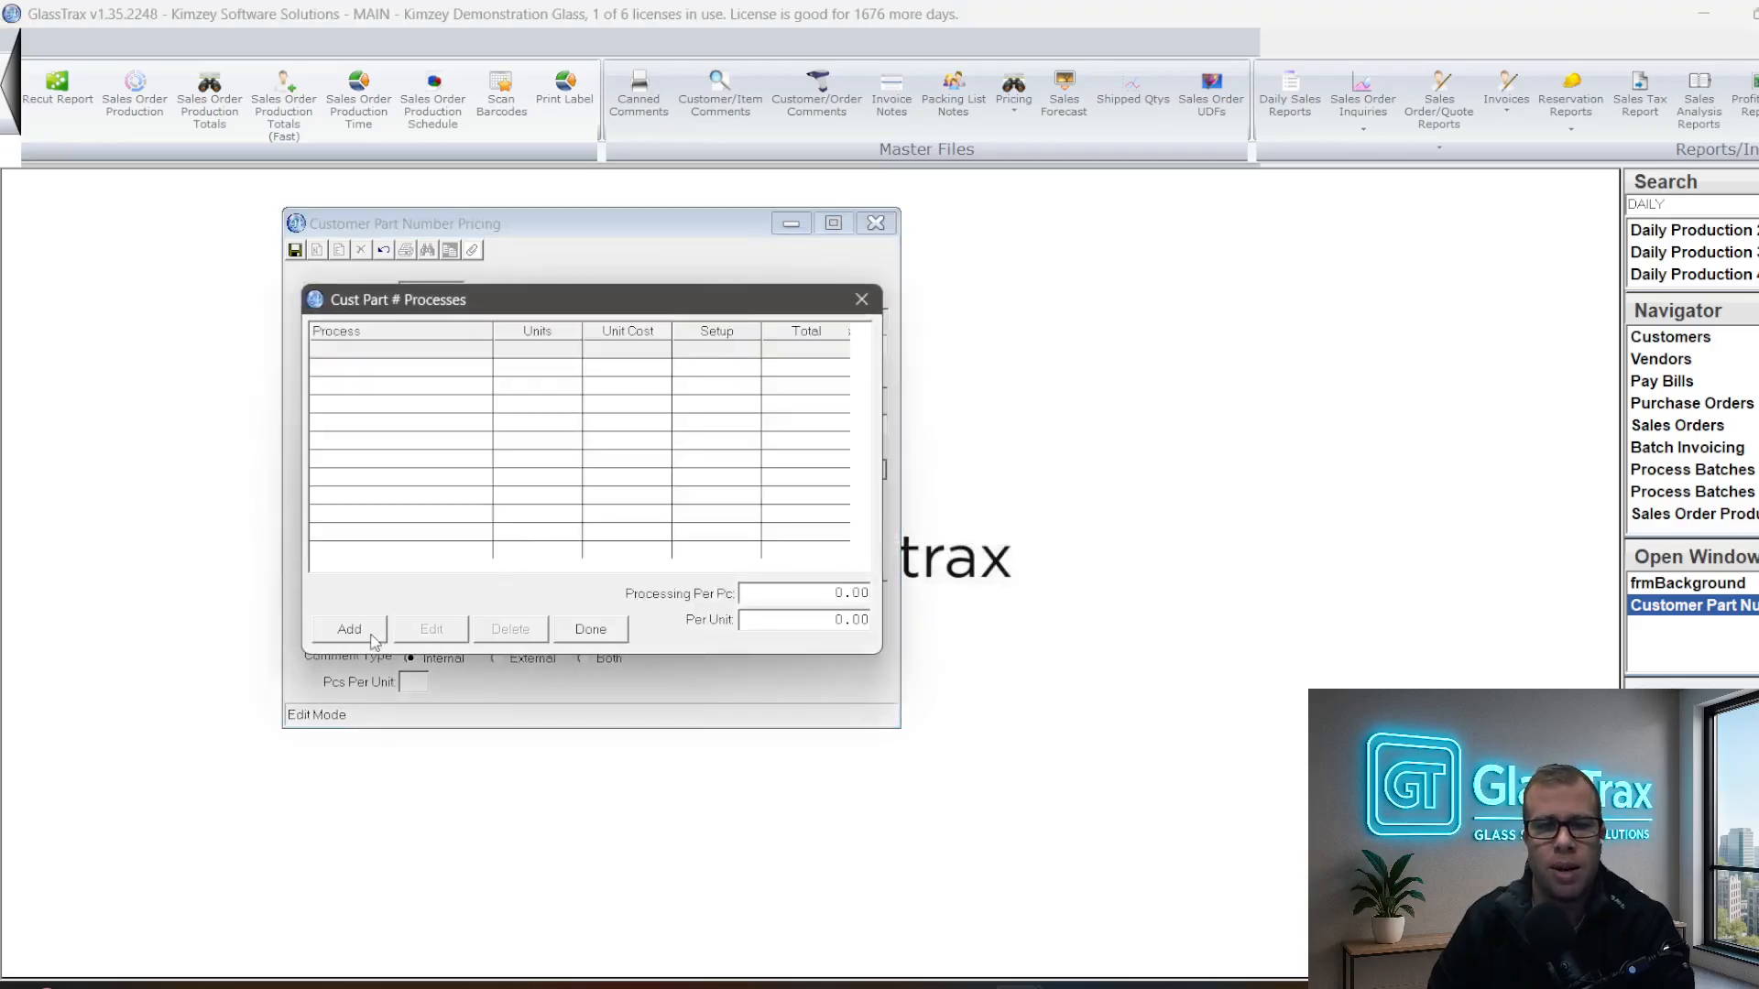
{"action": "left_click", "coordinate": [381, 630]}
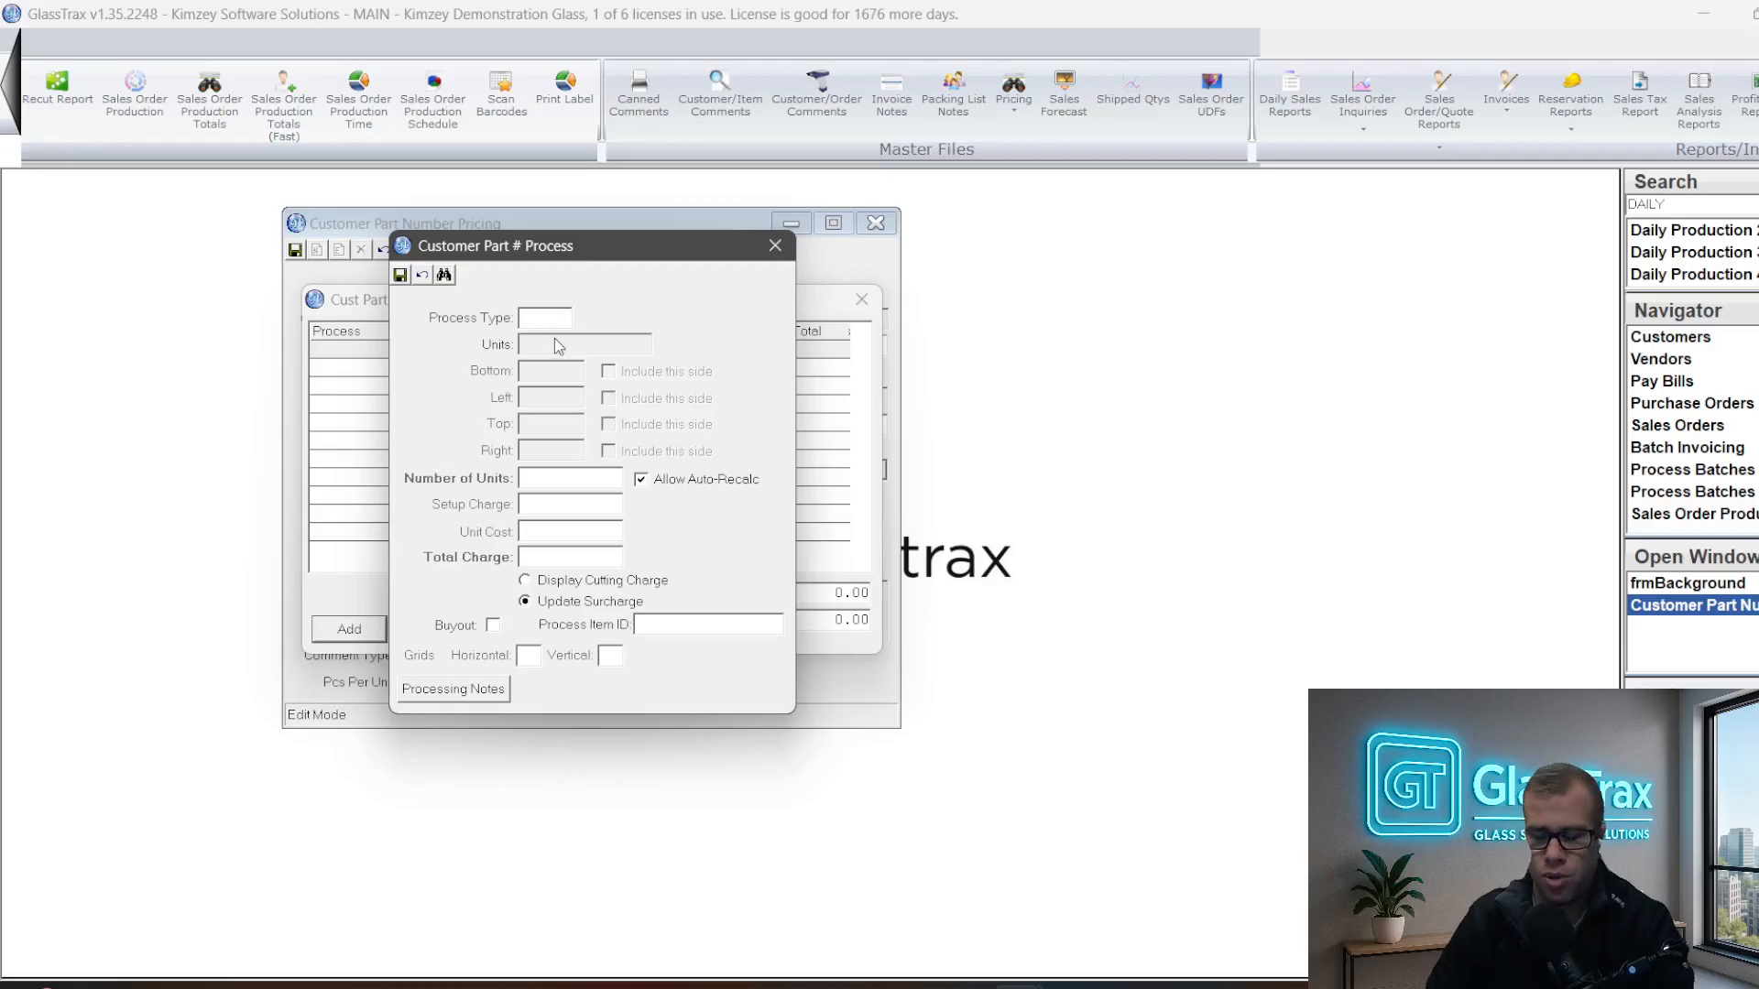
{"action": "type", "text": "FLATP"}
{"action": "key", "text": "Tab"}
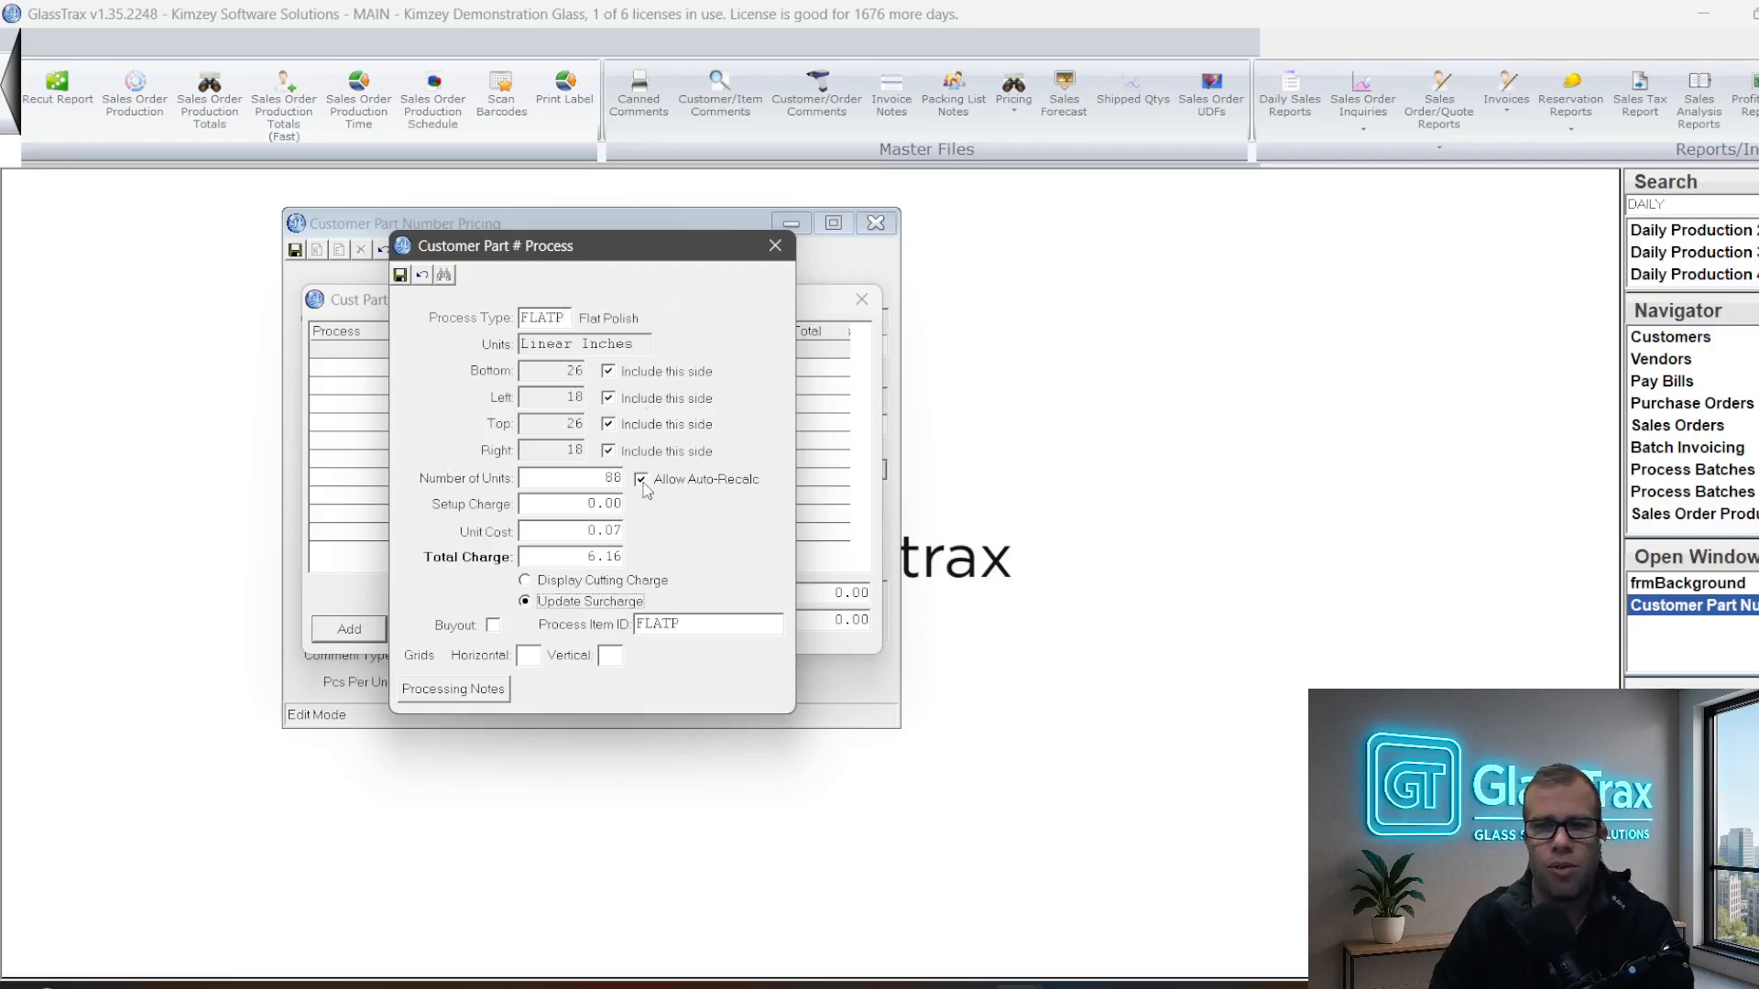
{"action": "left_click", "coordinate": [400, 275]}
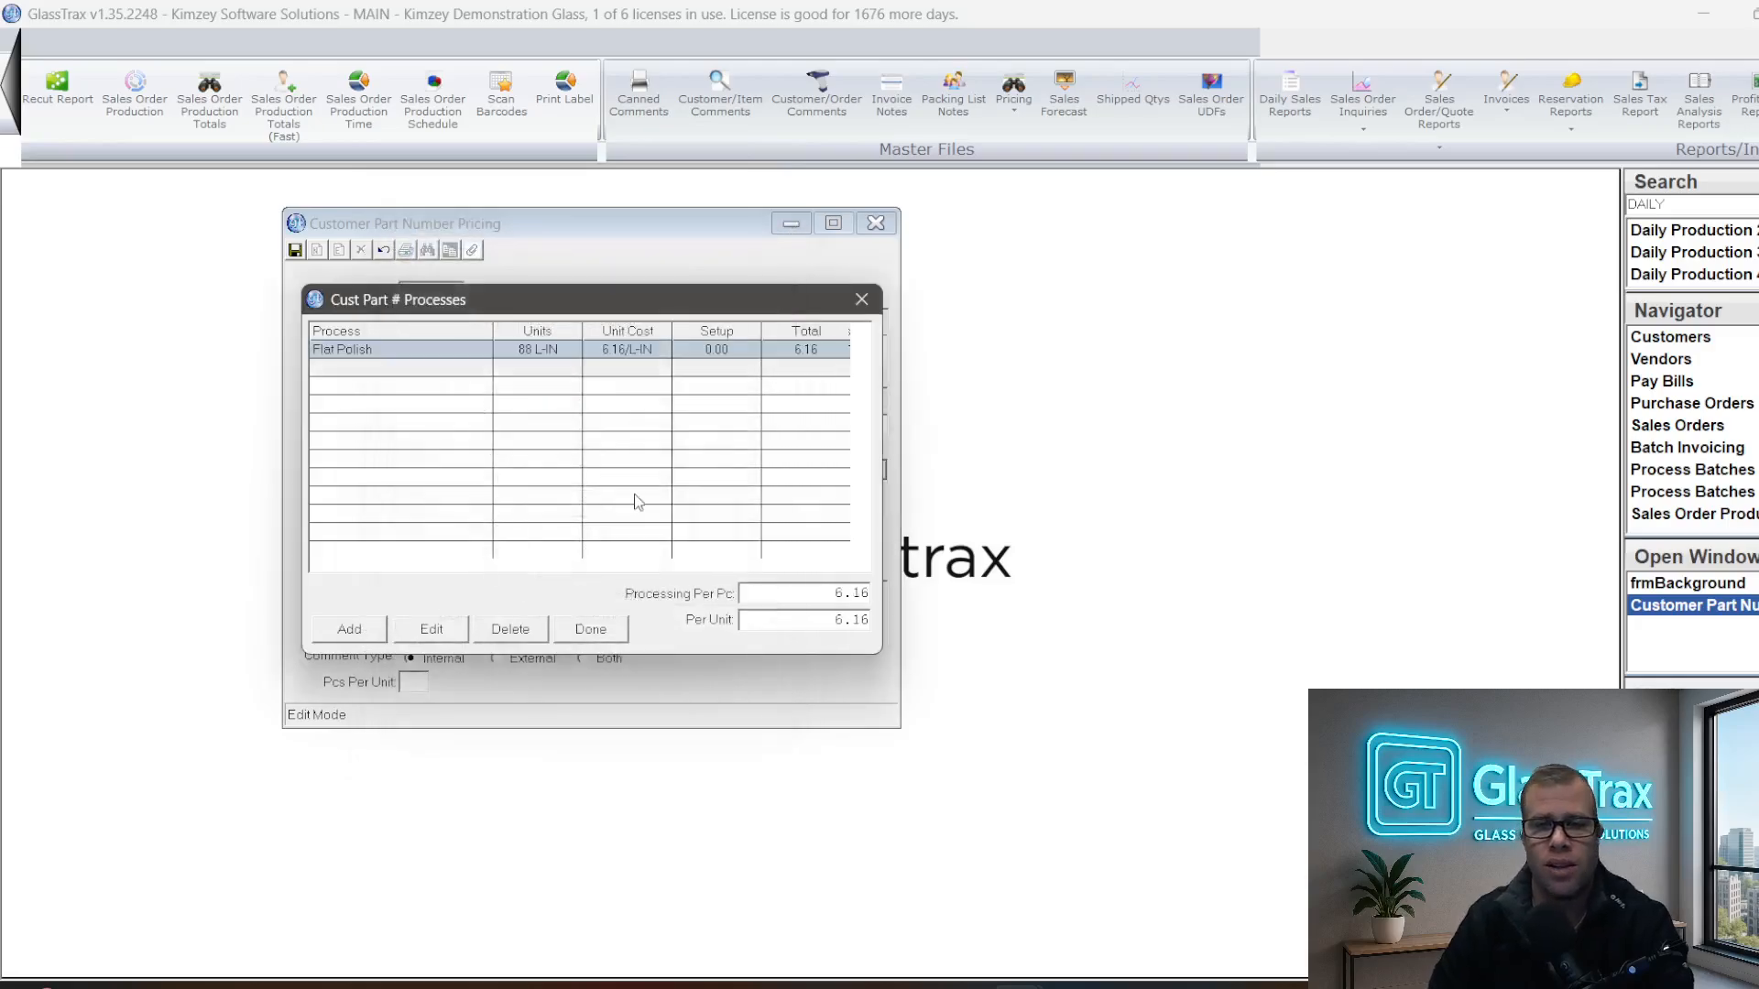
- Review the part's Flat Polish process details without editing them, and return to the part record
{"action": "left_click", "coordinate": [391, 355]}
{"action": "left_click", "coordinate": [458, 632]}
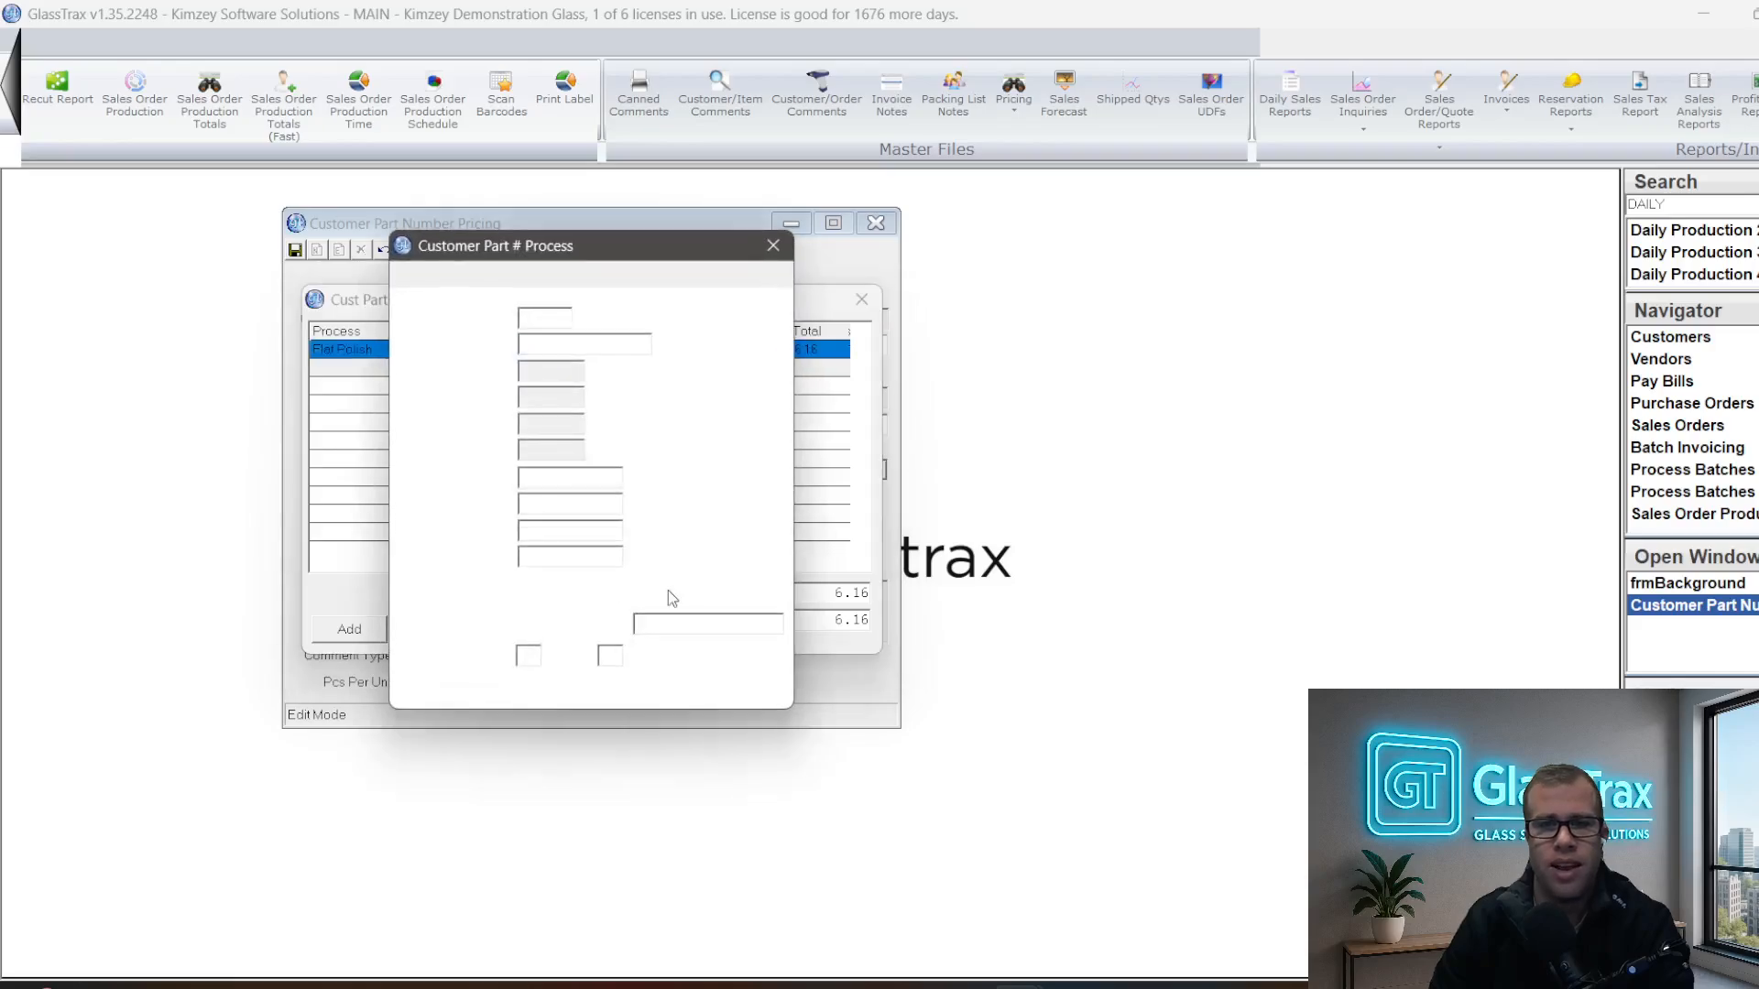
{"action": "left_click", "coordinate": [775, 246]}
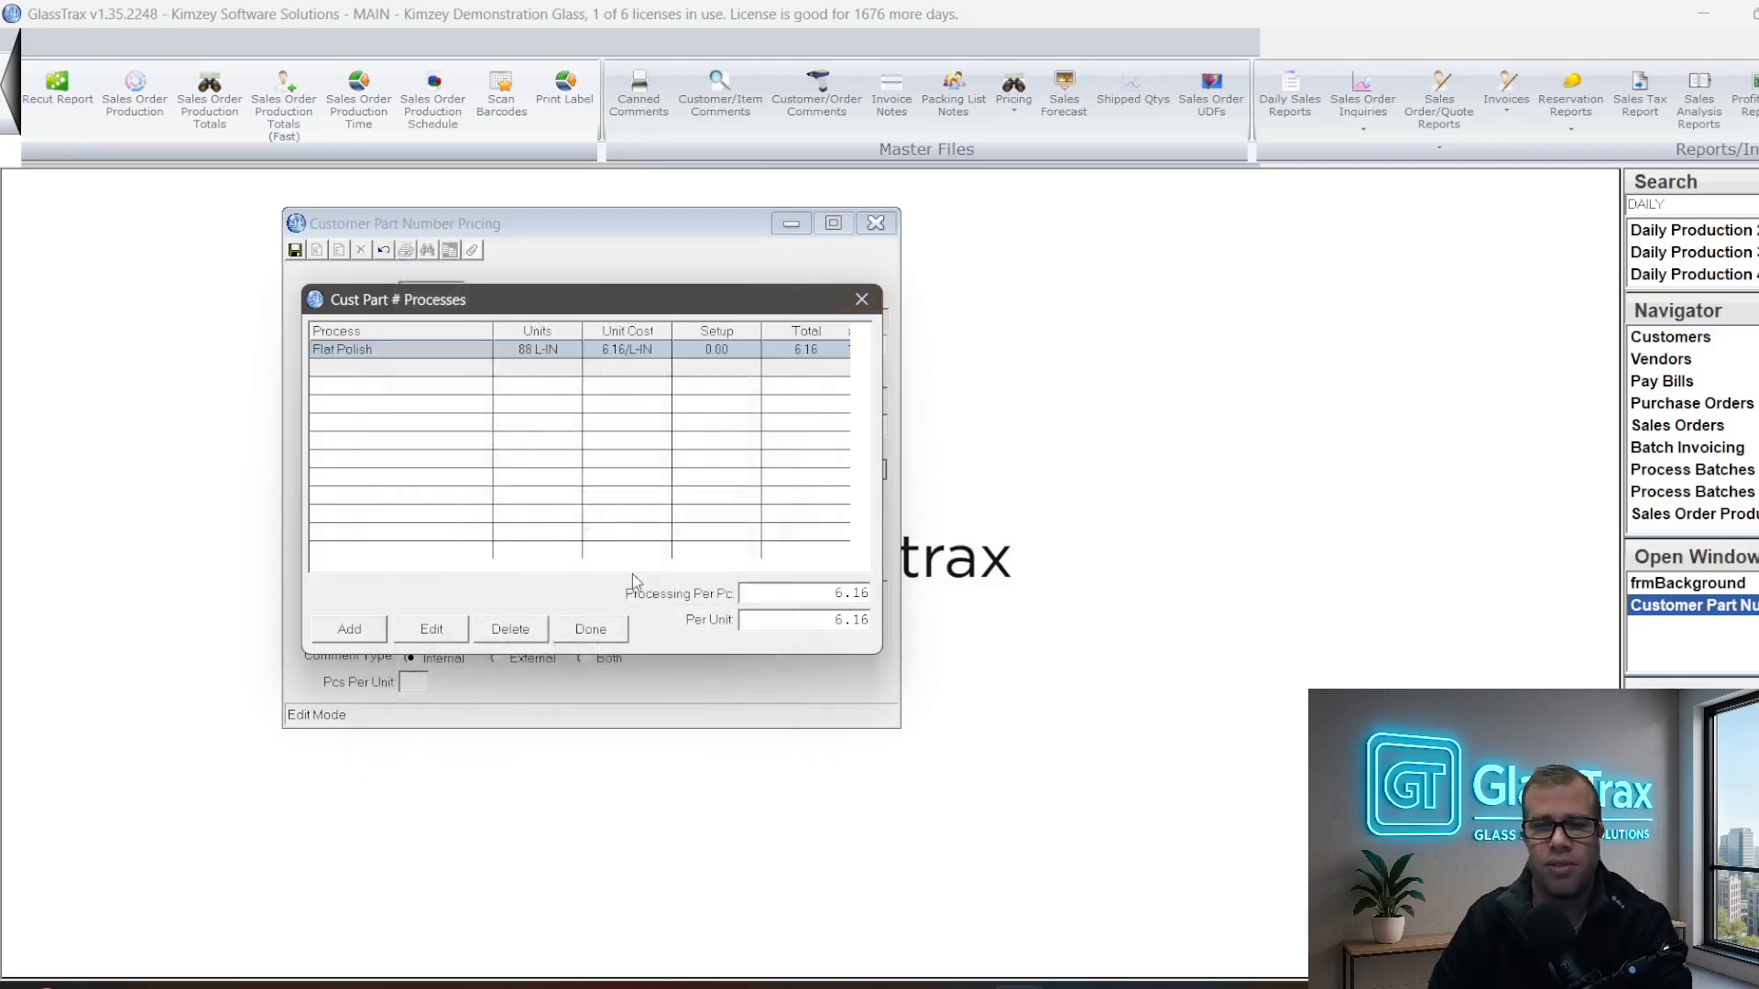
{"action": "left_click", "coordinate": [590, 629]}
{"action": "key", "text": "Tab"}
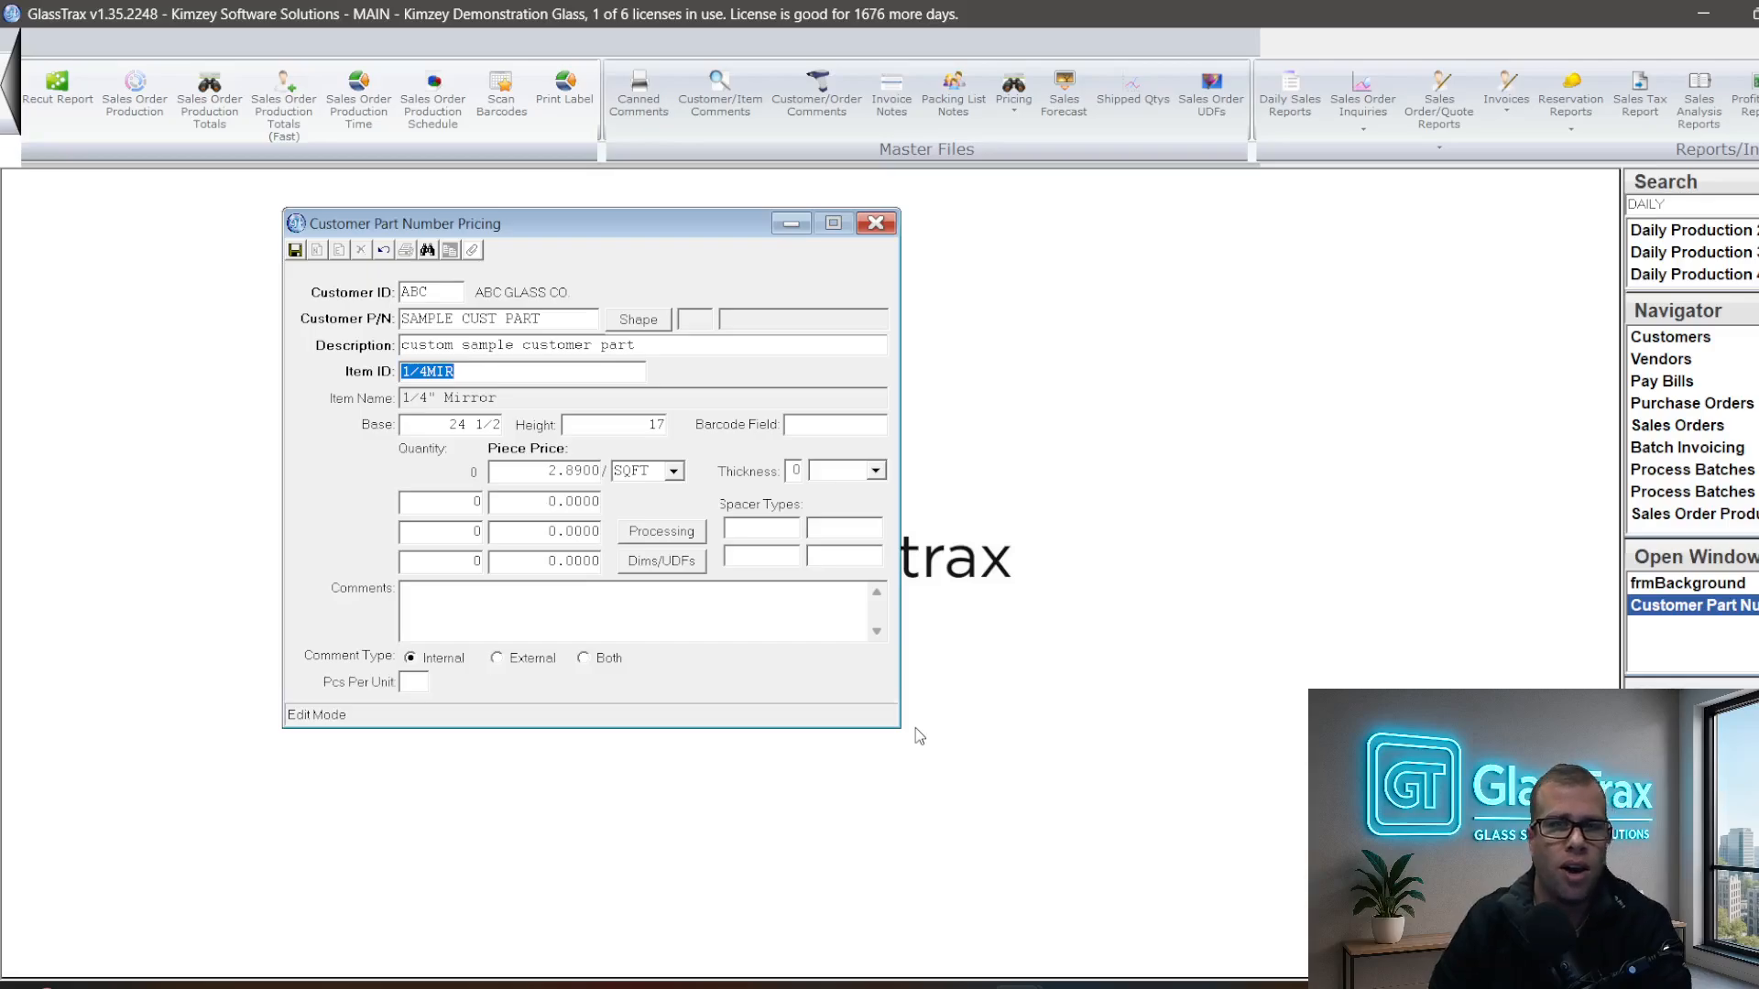
- Look up item 1/4MIR in the inventory item maintenance, and minimize its window to return to the part record
{"action": "mouse_move", "coordinate": [10, 62]}
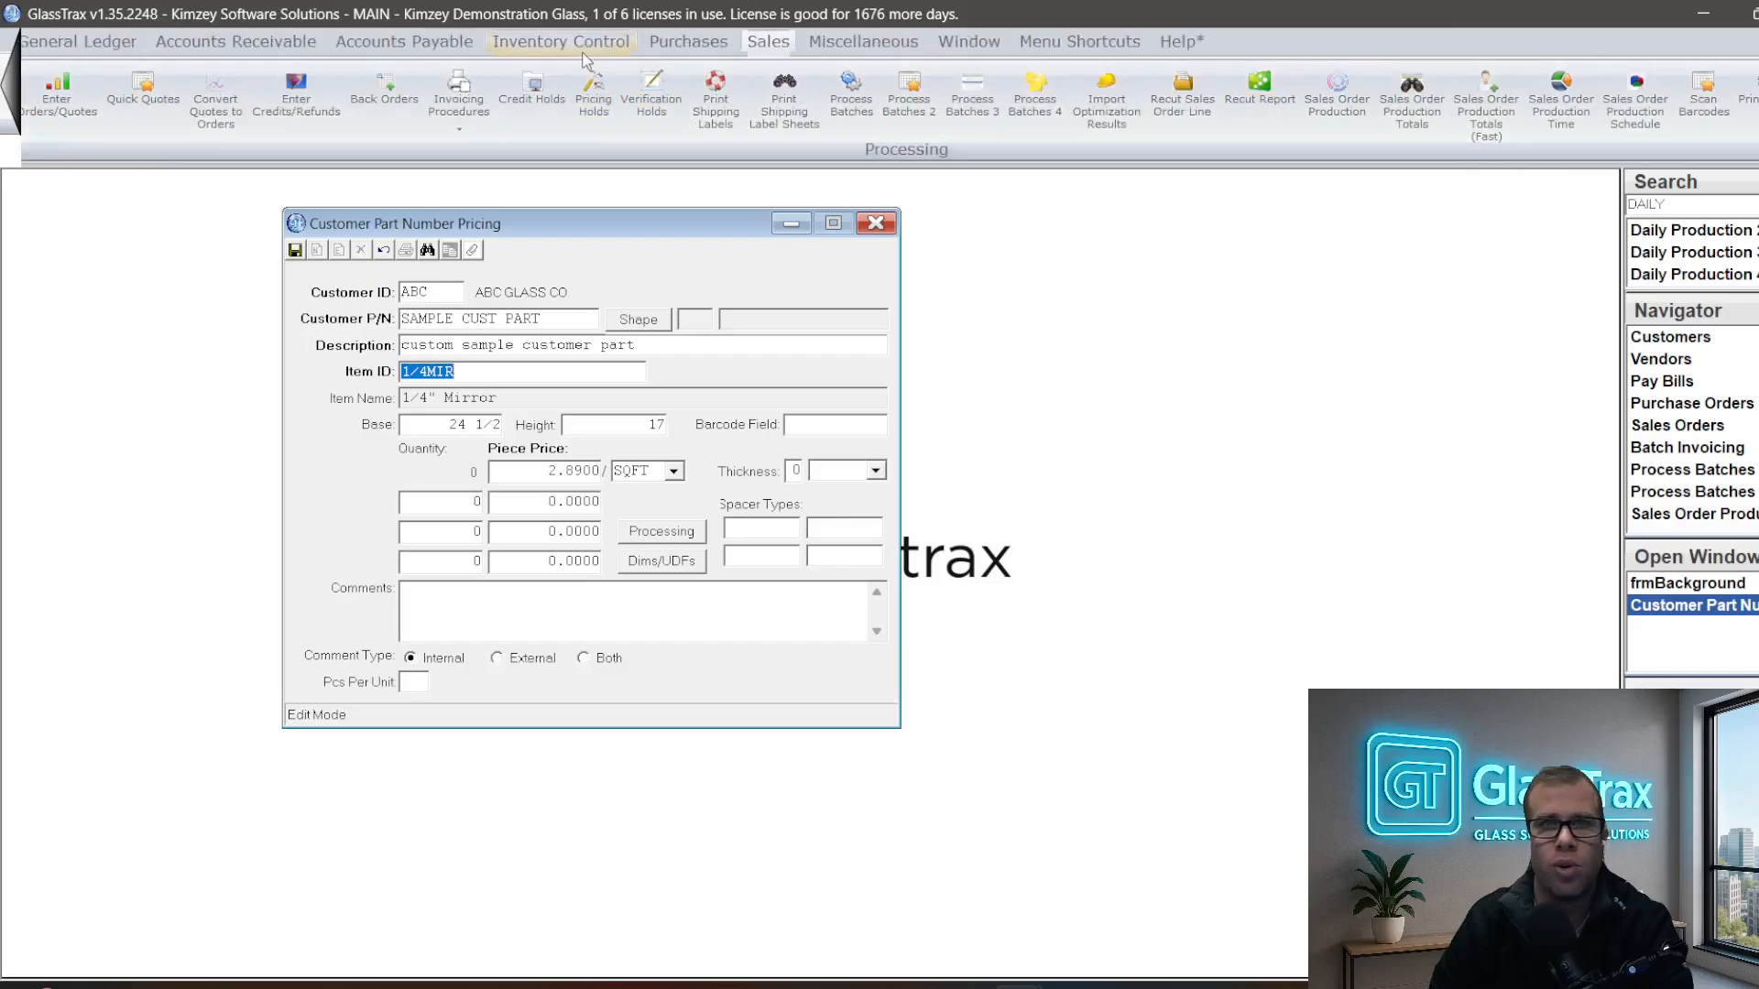
{"action": "left_click", "coordinate": [584, 51]}
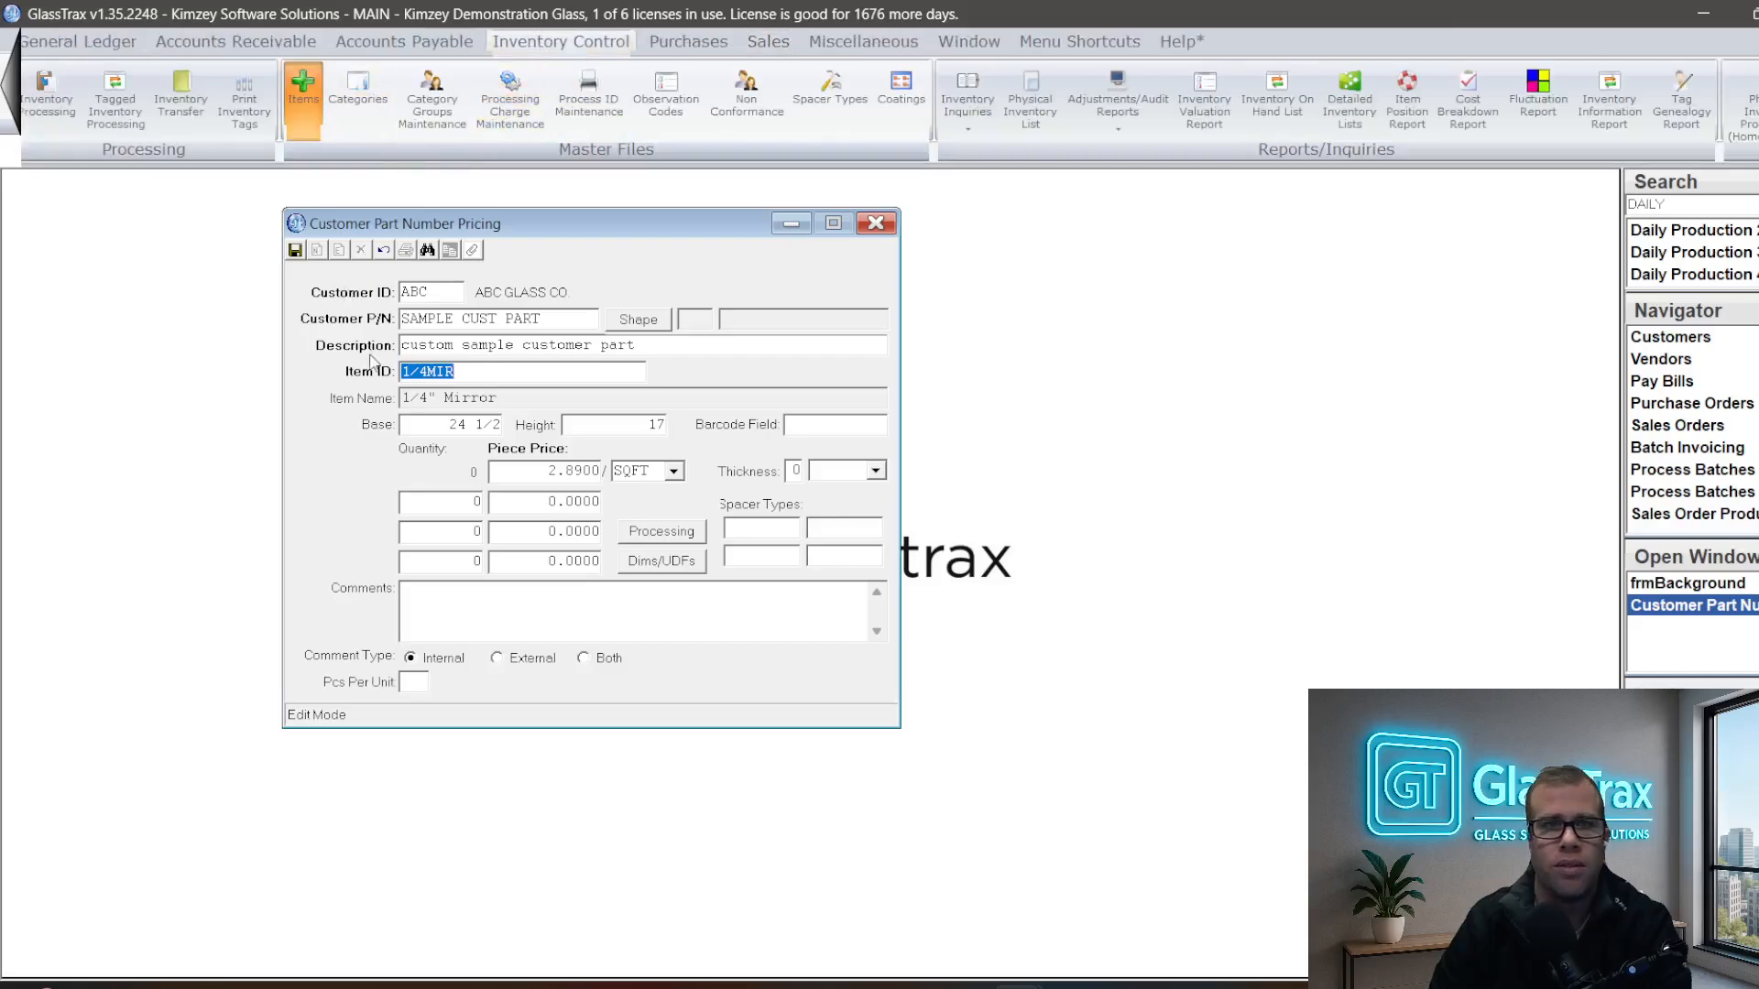
{"action": "left_click", "coordinate": [321, 99]}
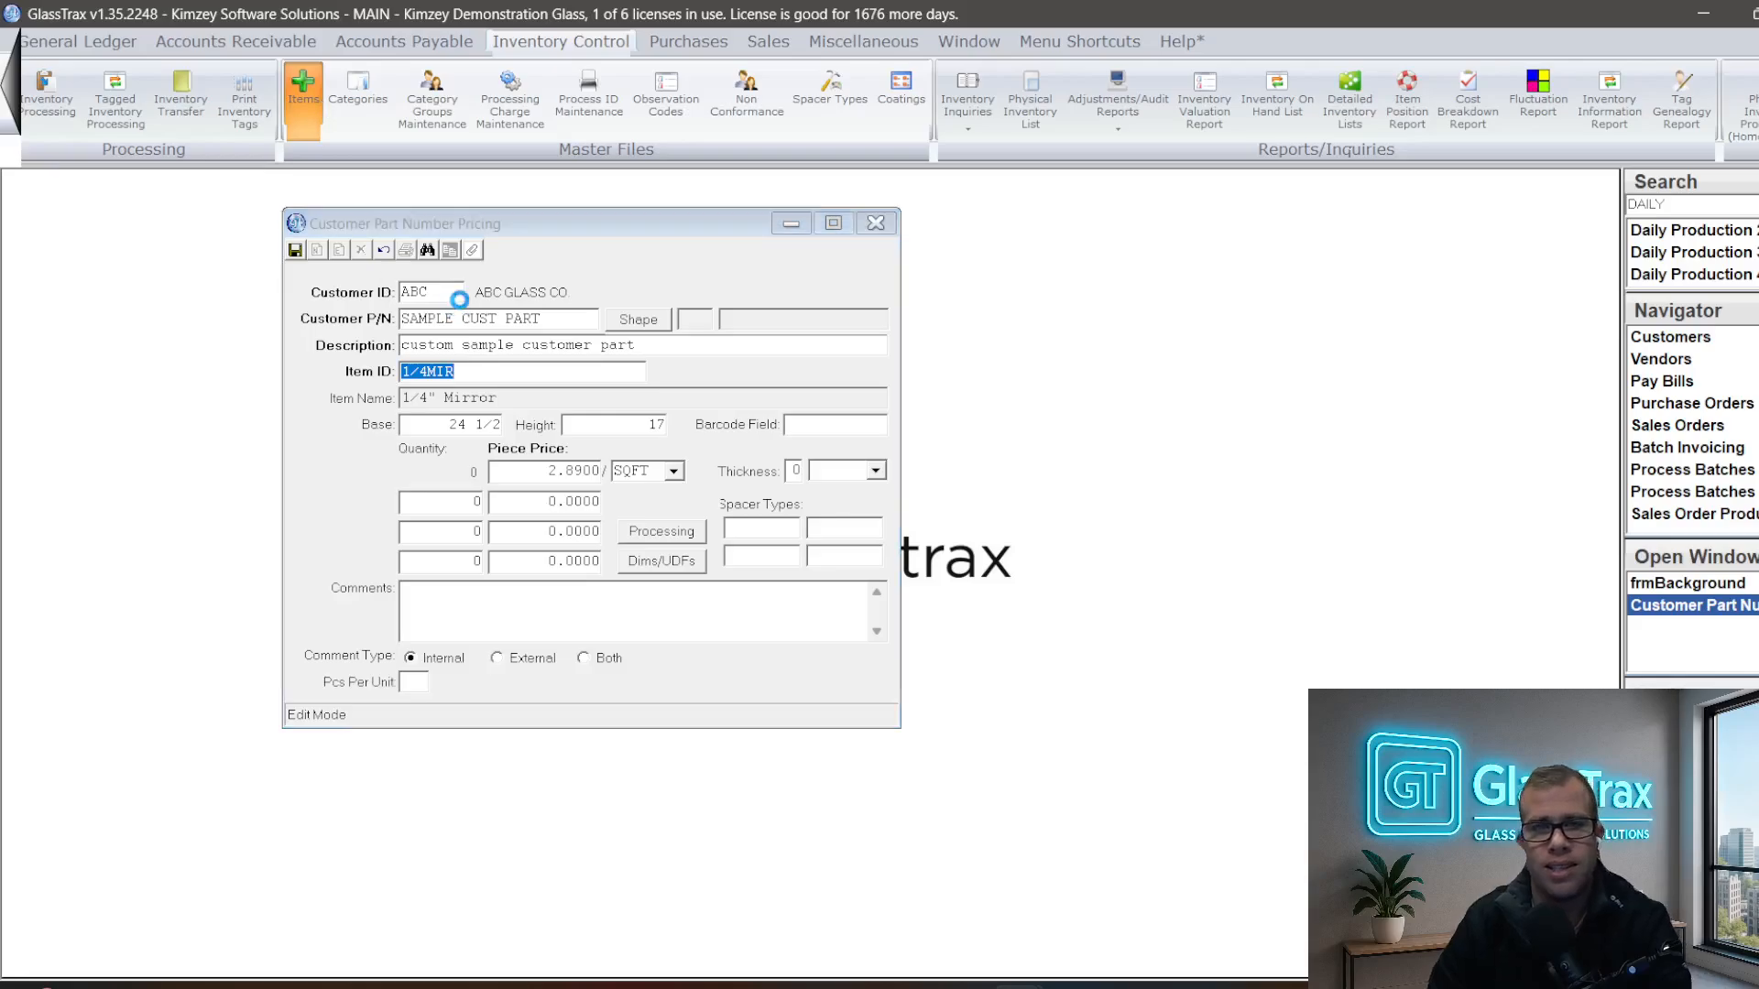
{"action": "type", "text": "1/4"}
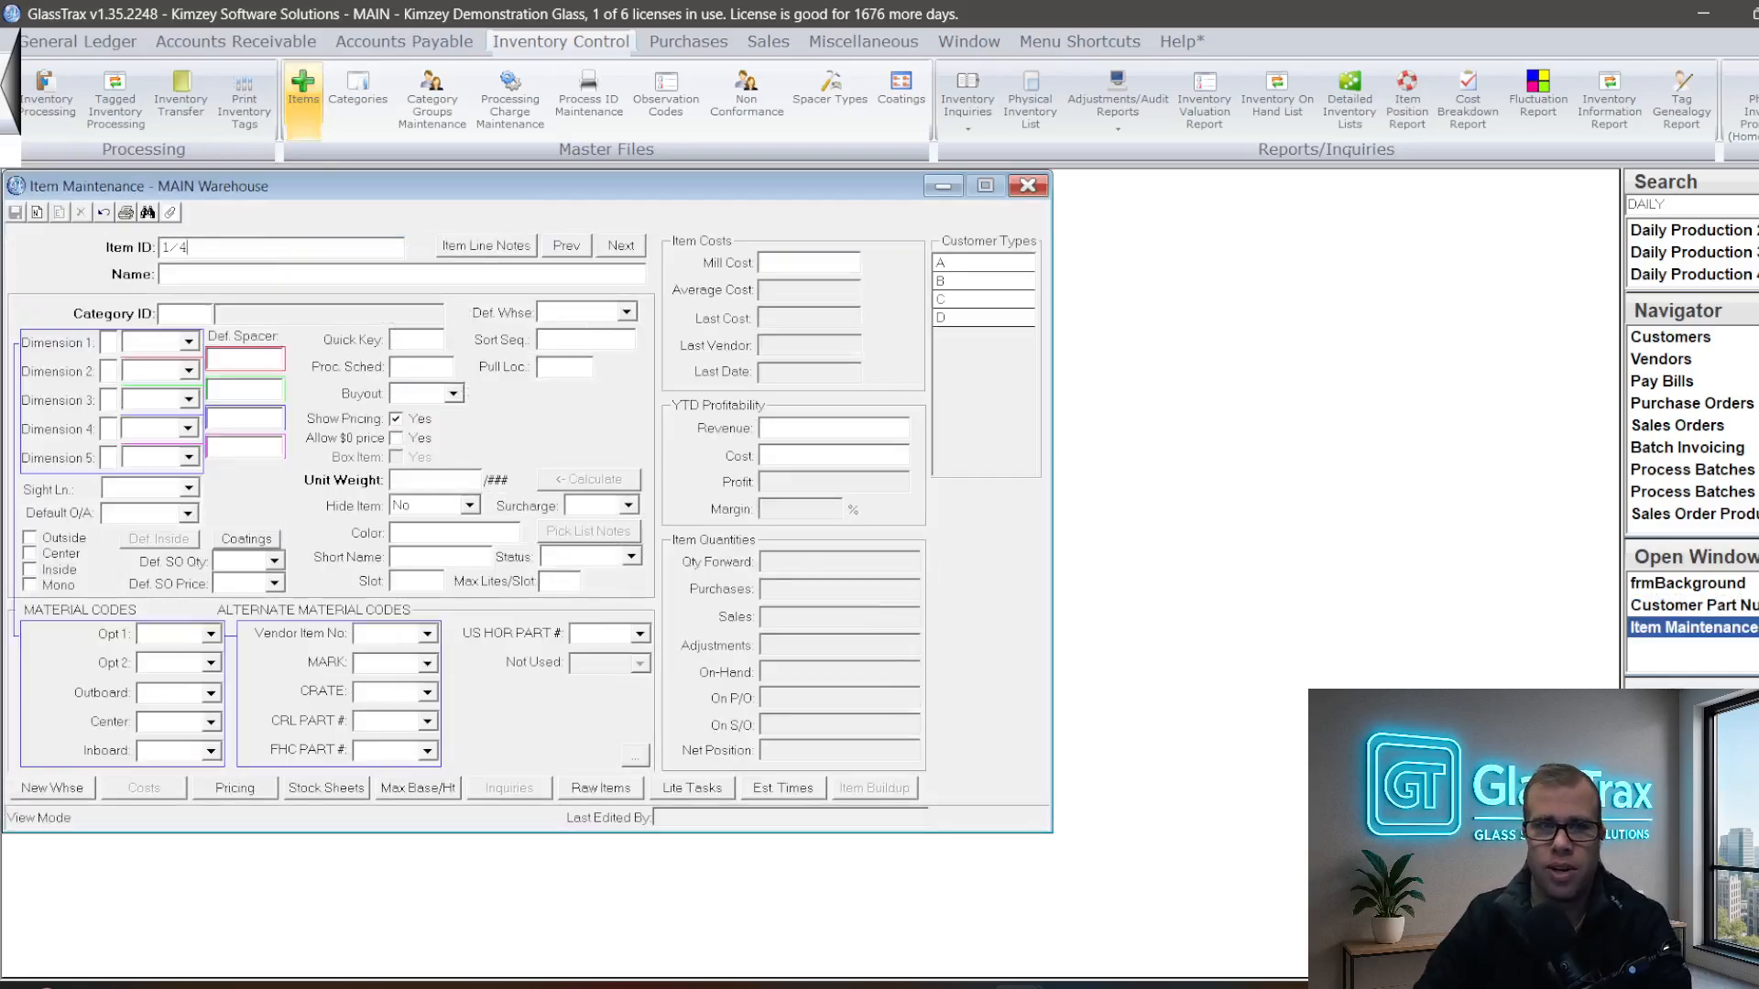
{"action": "type", "text": "CM,"}
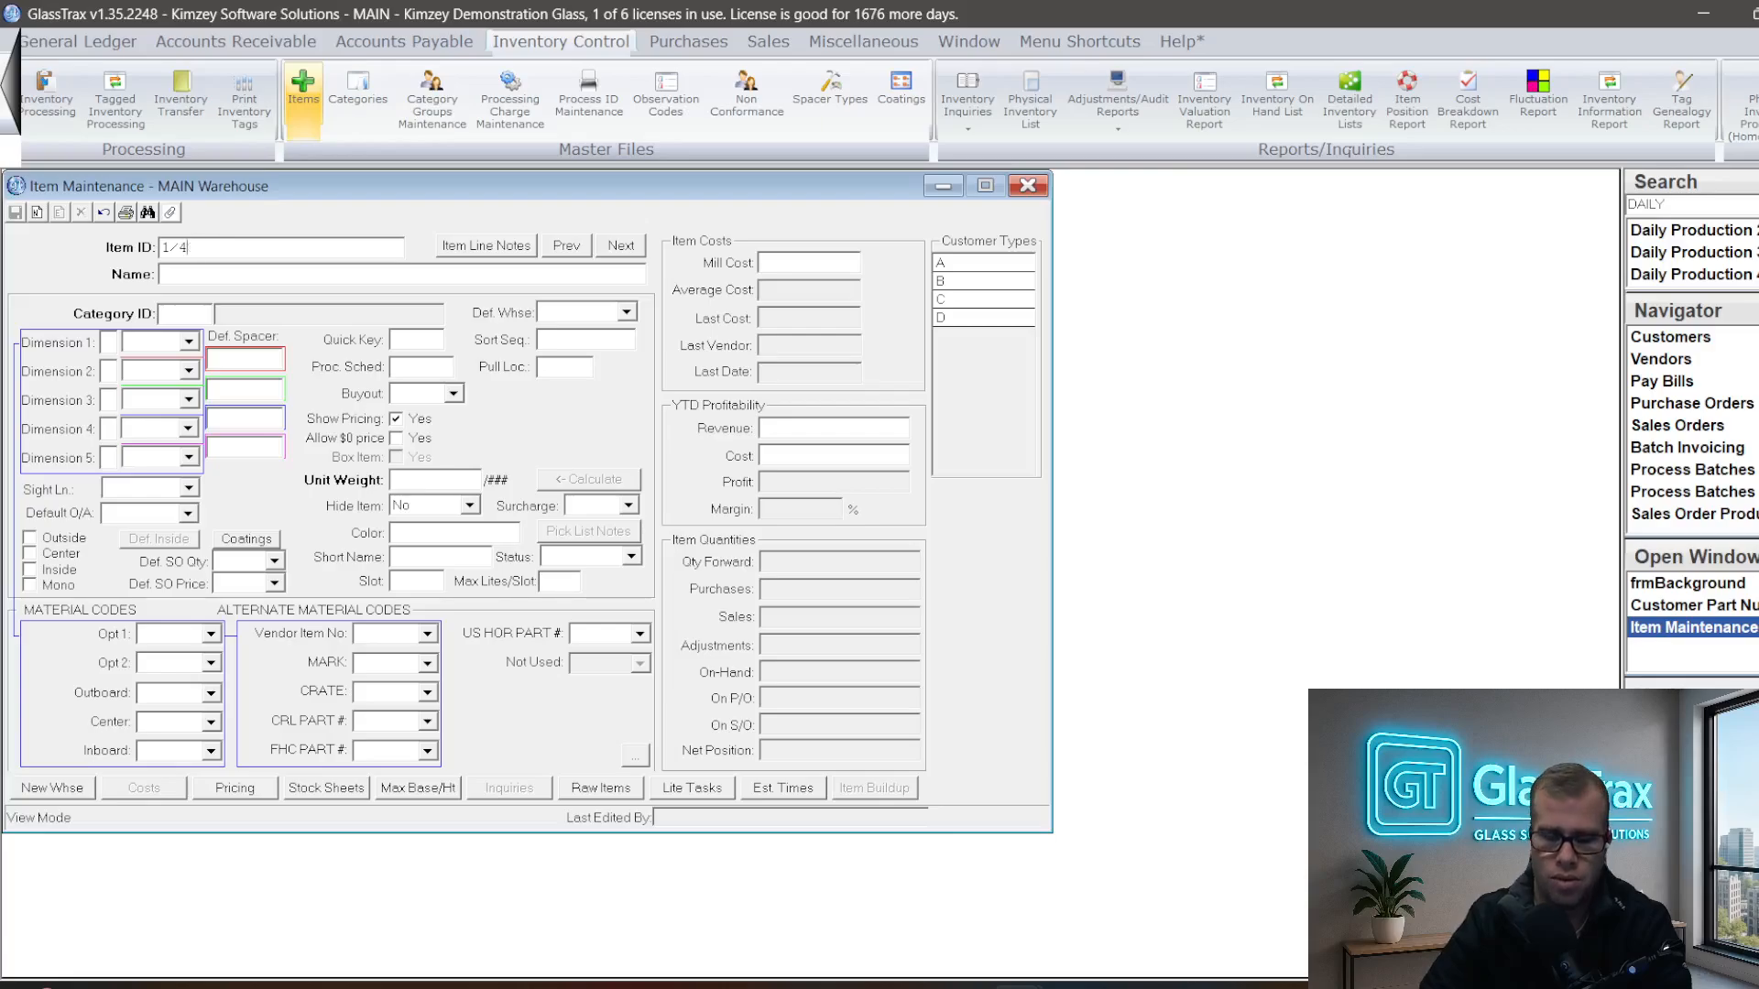
{"action": "type", "text": "MIR"}
{"action": "key", "text": "Return"}
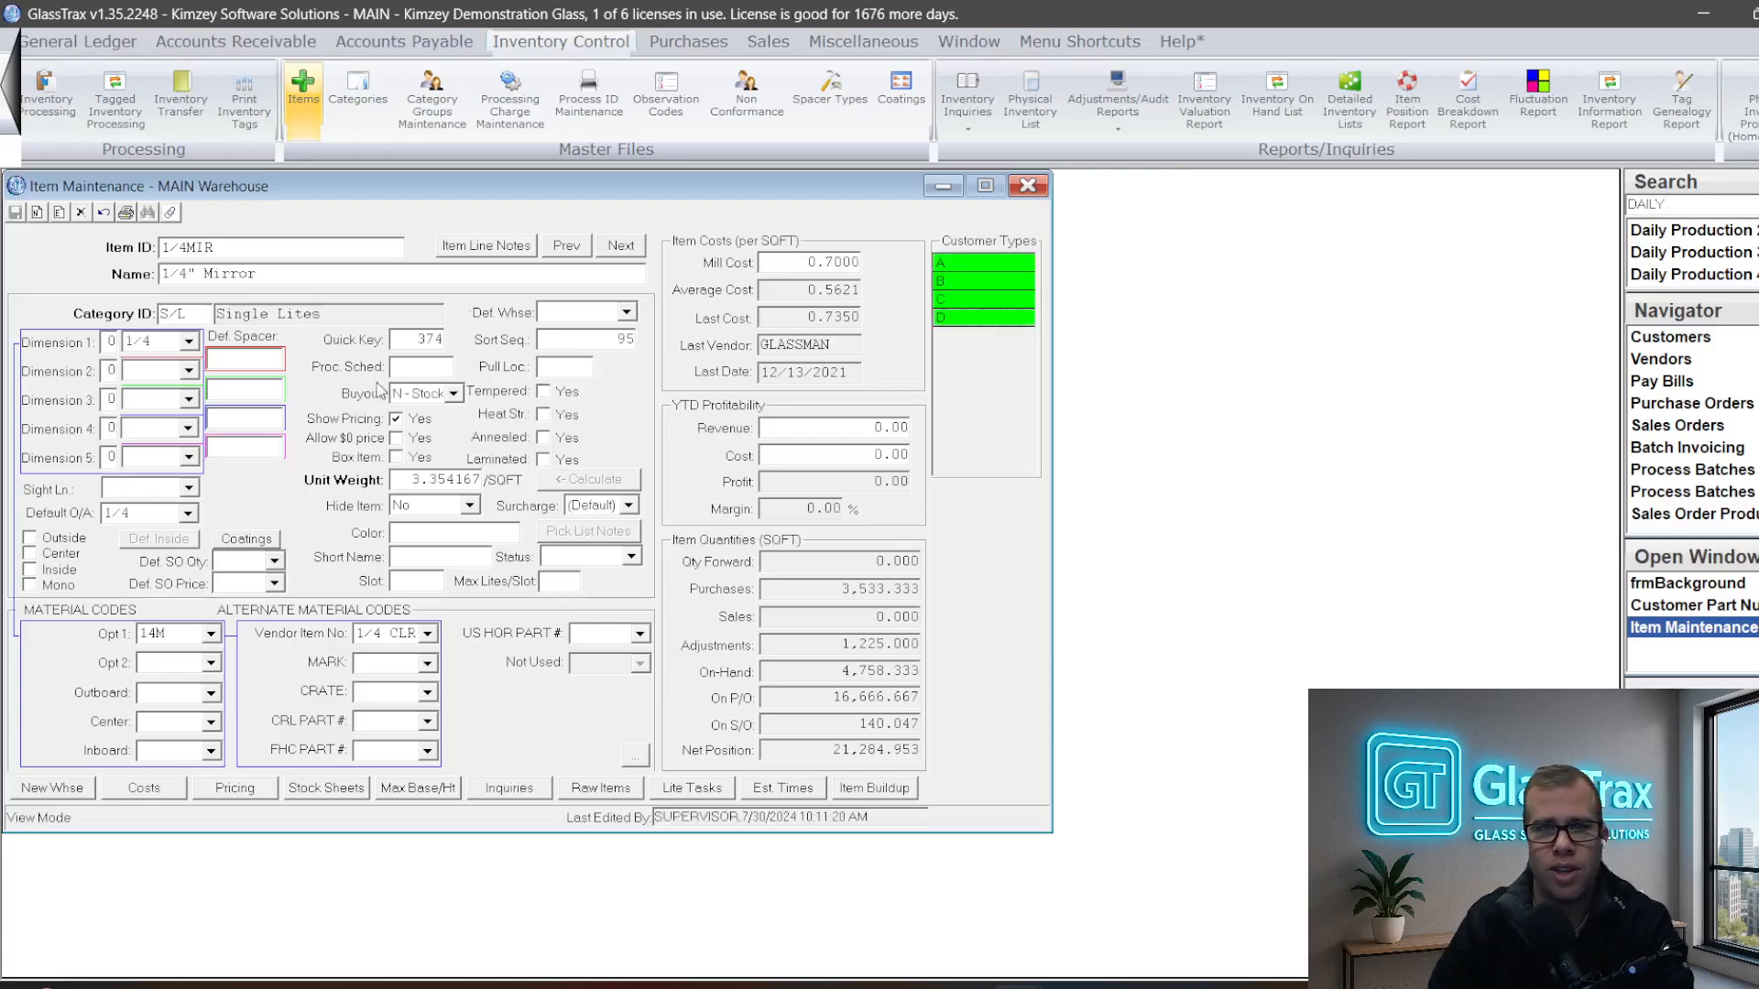
{"action": "left_click", "coordinate": [941, 185]}
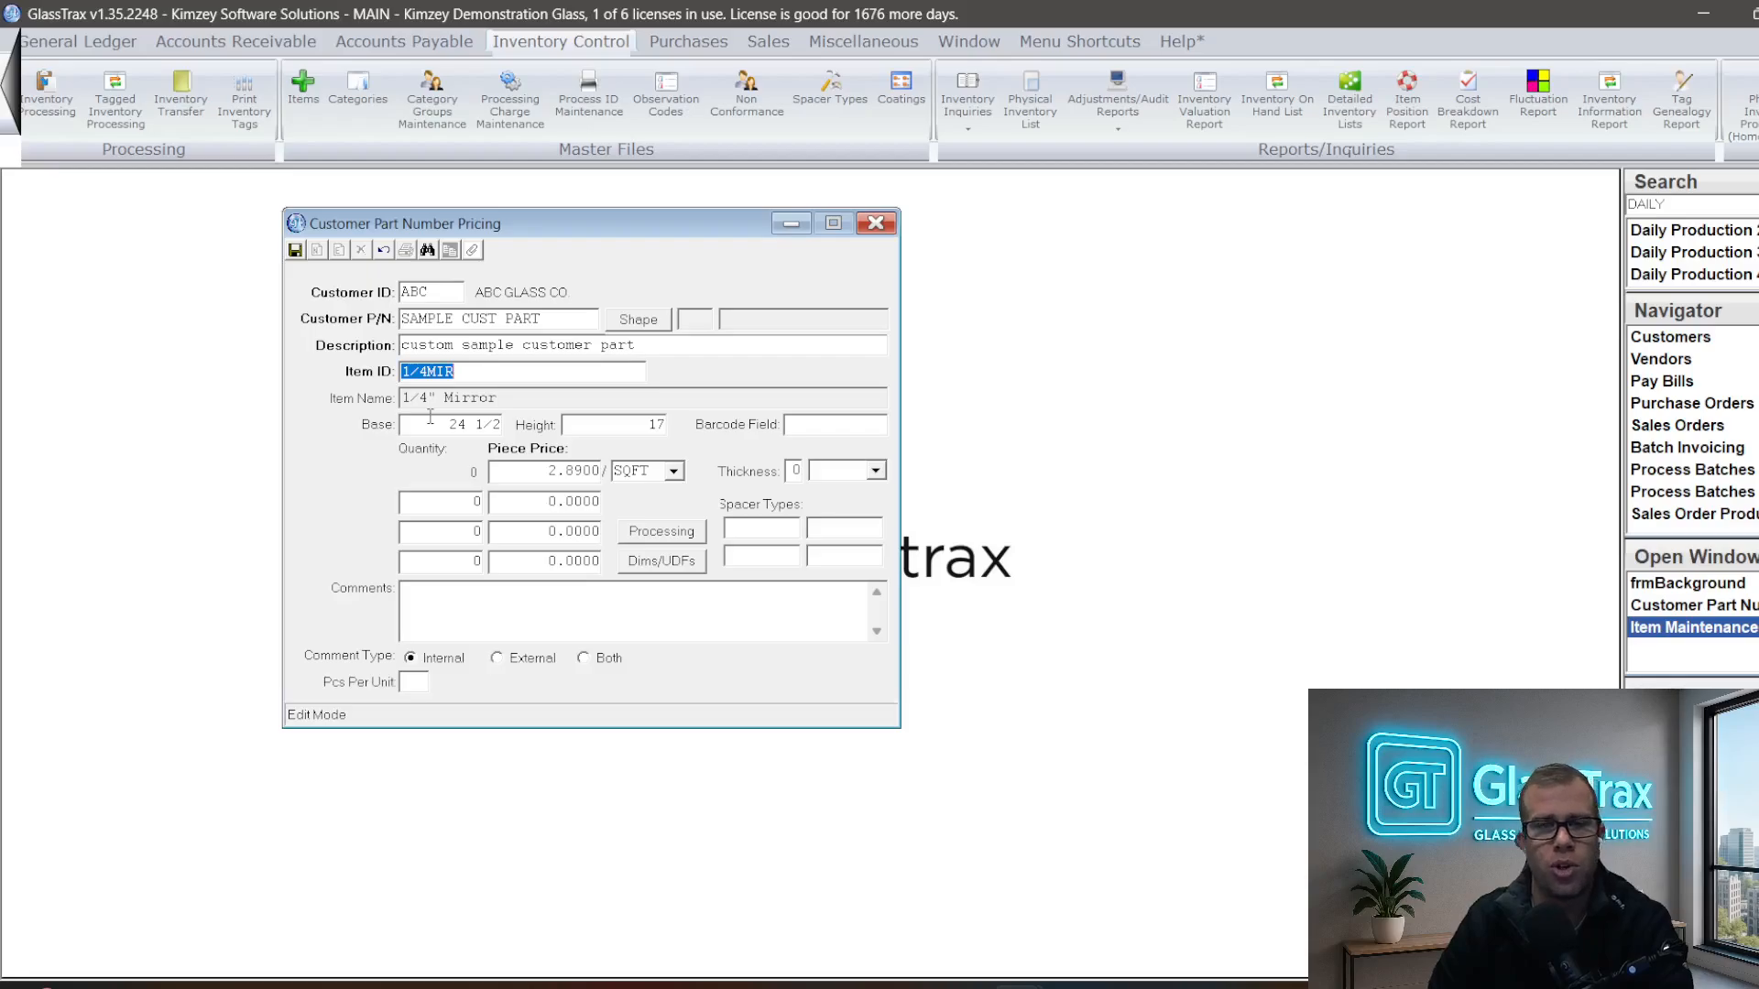
- Examine the part's base, height, piece price and pricing unit, ending on the piece price
{"action": "key", "text": "Tab"}
{"action": "key", "text": "Tab"}
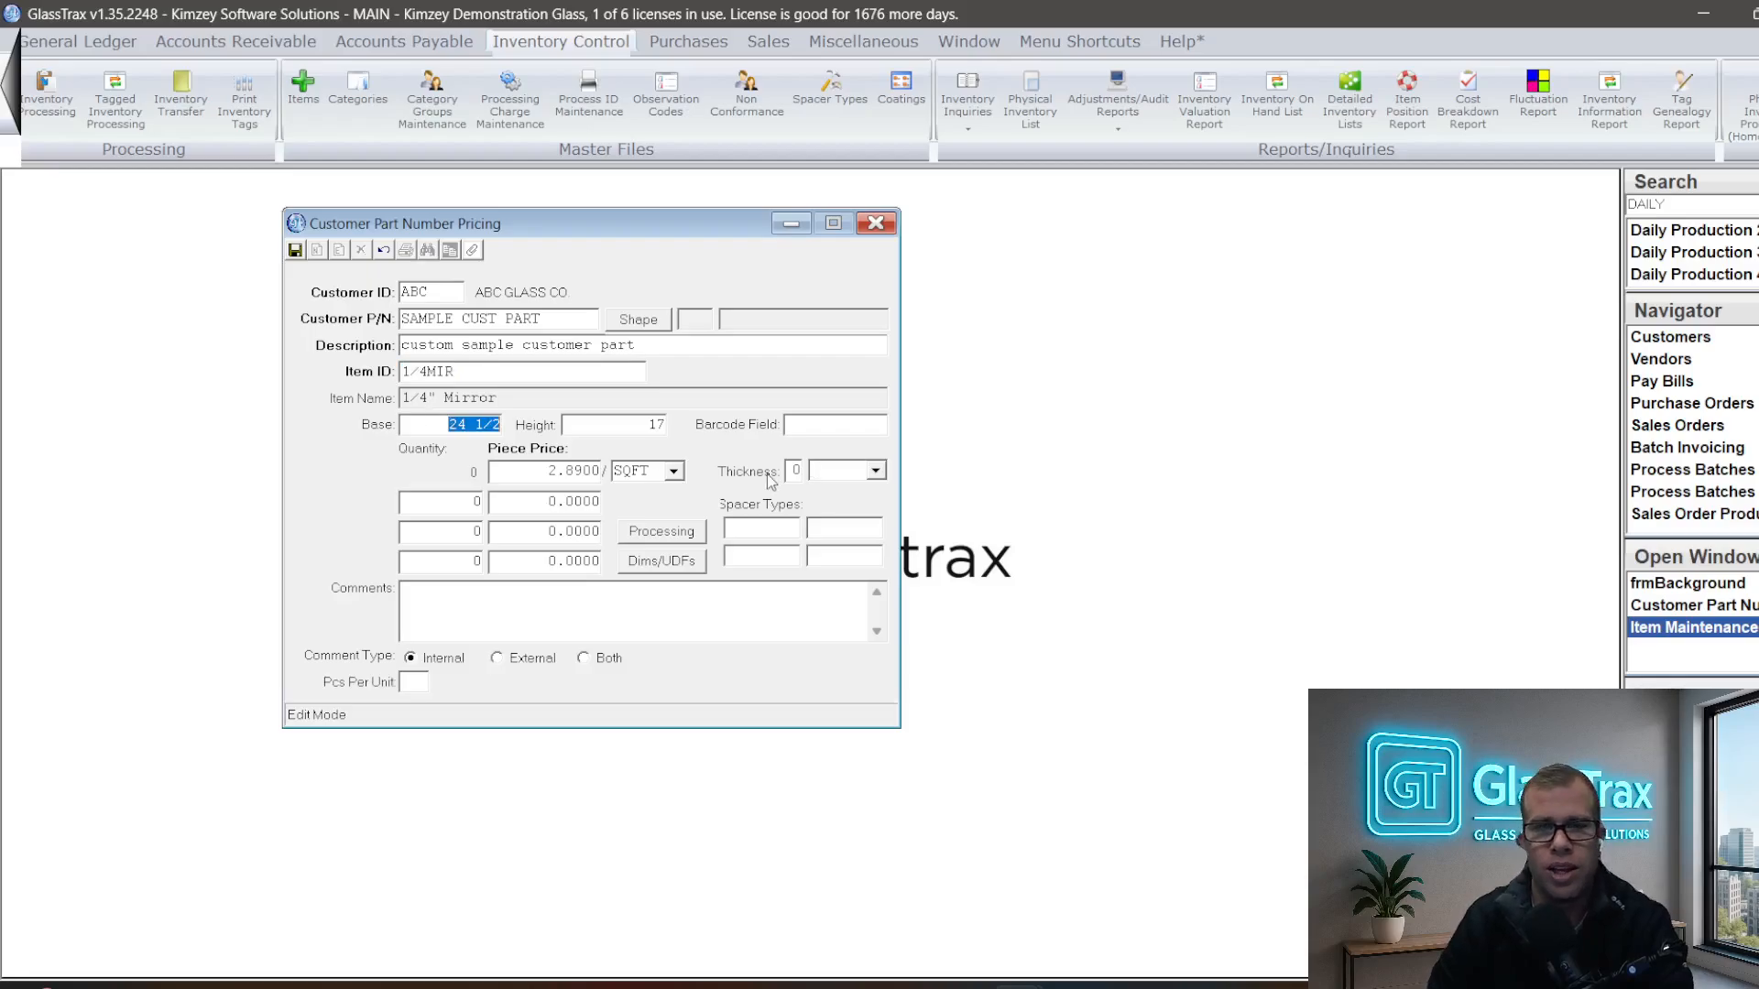
{"action": "key", "text": "Tab"}
{"action": "key", "text": "Tab"}
{"action": "key", "text": "Tab"}
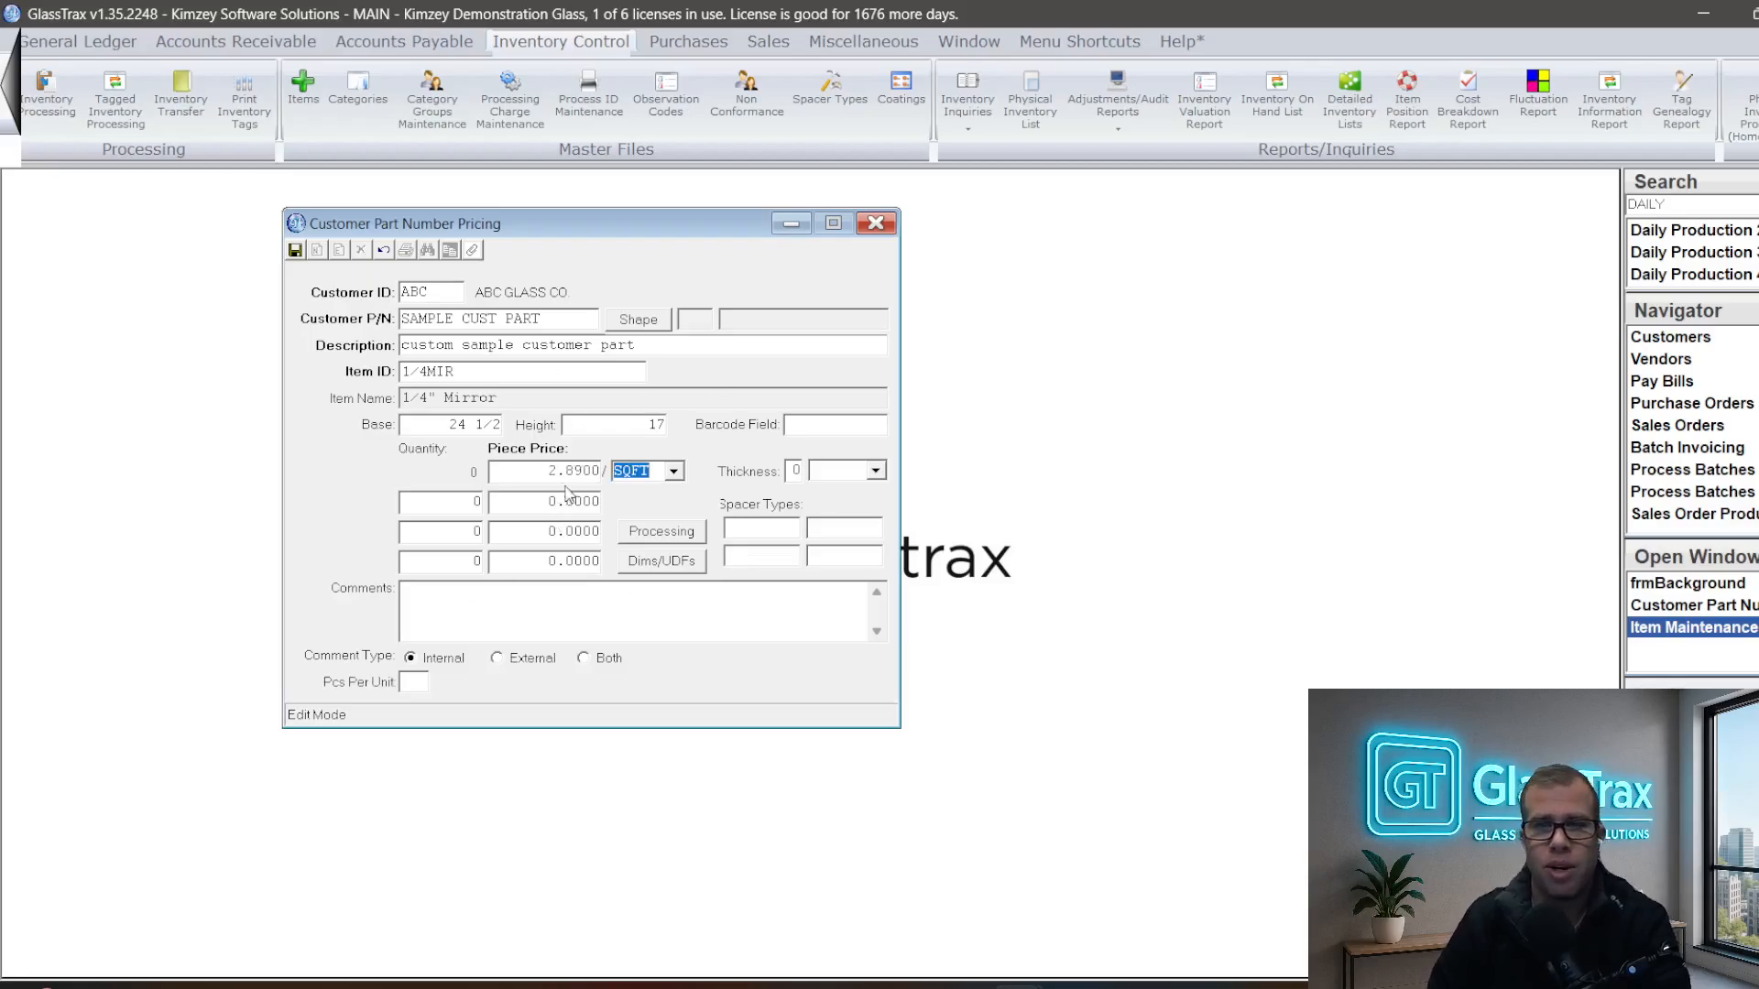
{"action": "key", "text": "shift+Tab"}
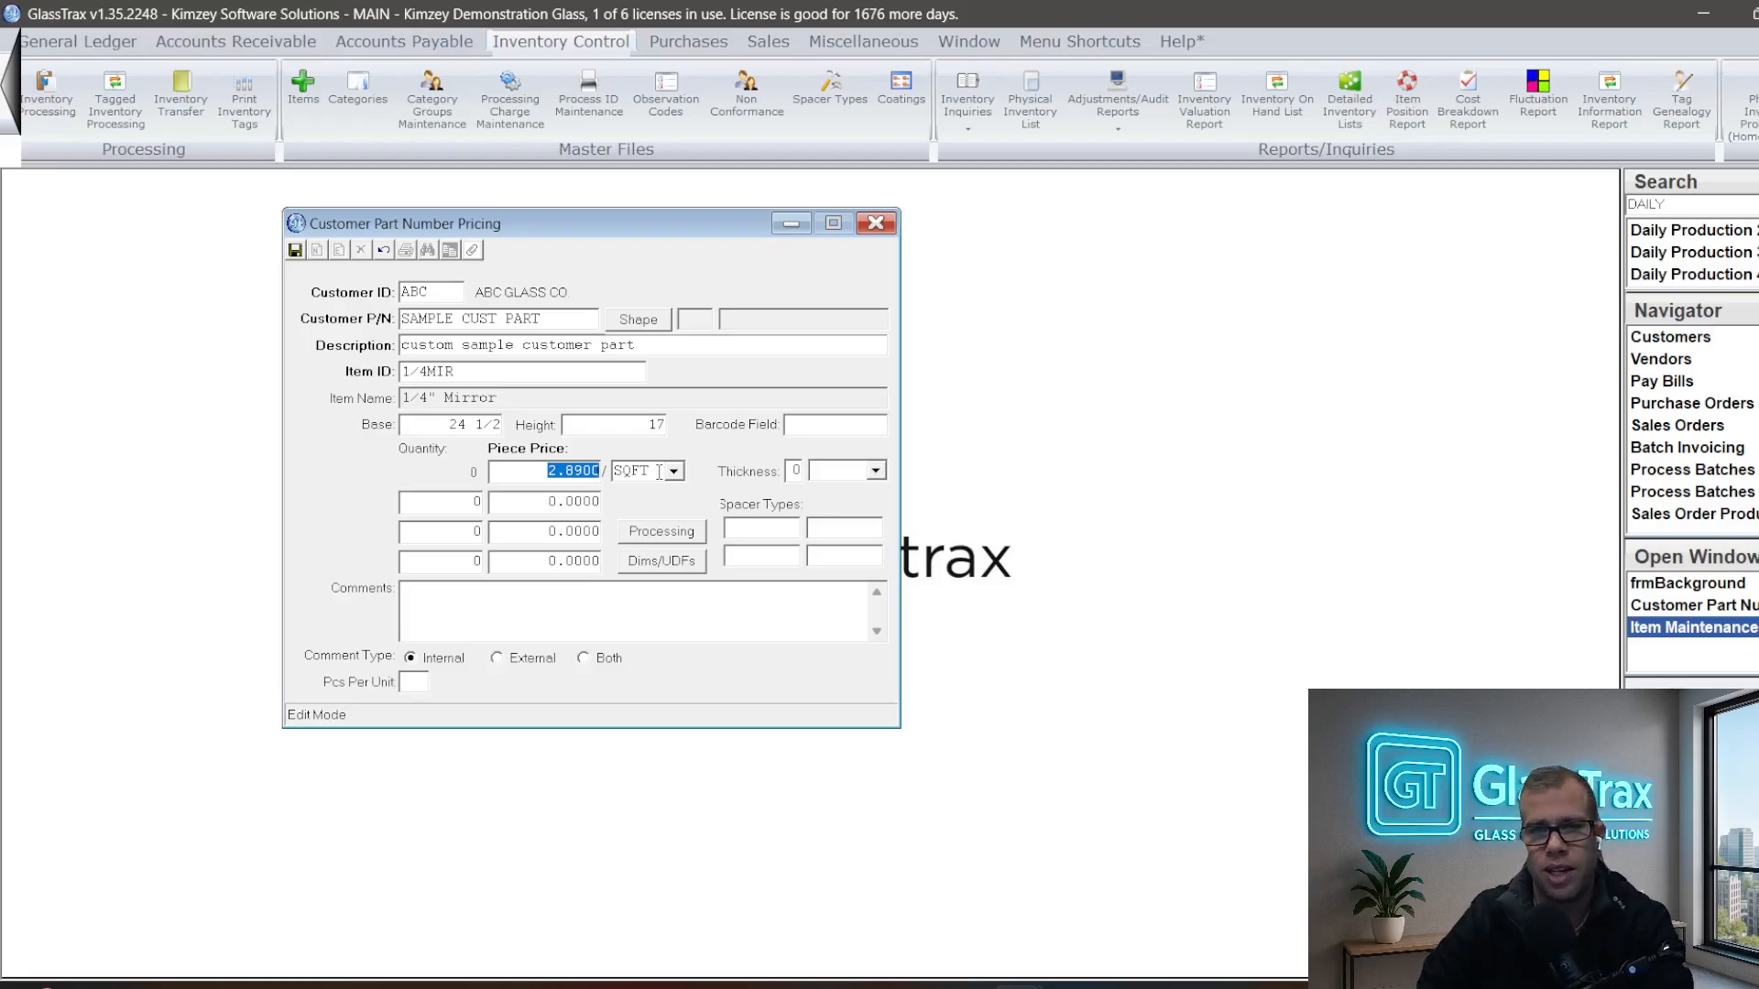
- Set the part's piece price to 2.70 per SQFT, save the record and close the customer part number pricing window
{"action": "type", "text": "2.70"}
{"action": "key", "text": "Tab"}
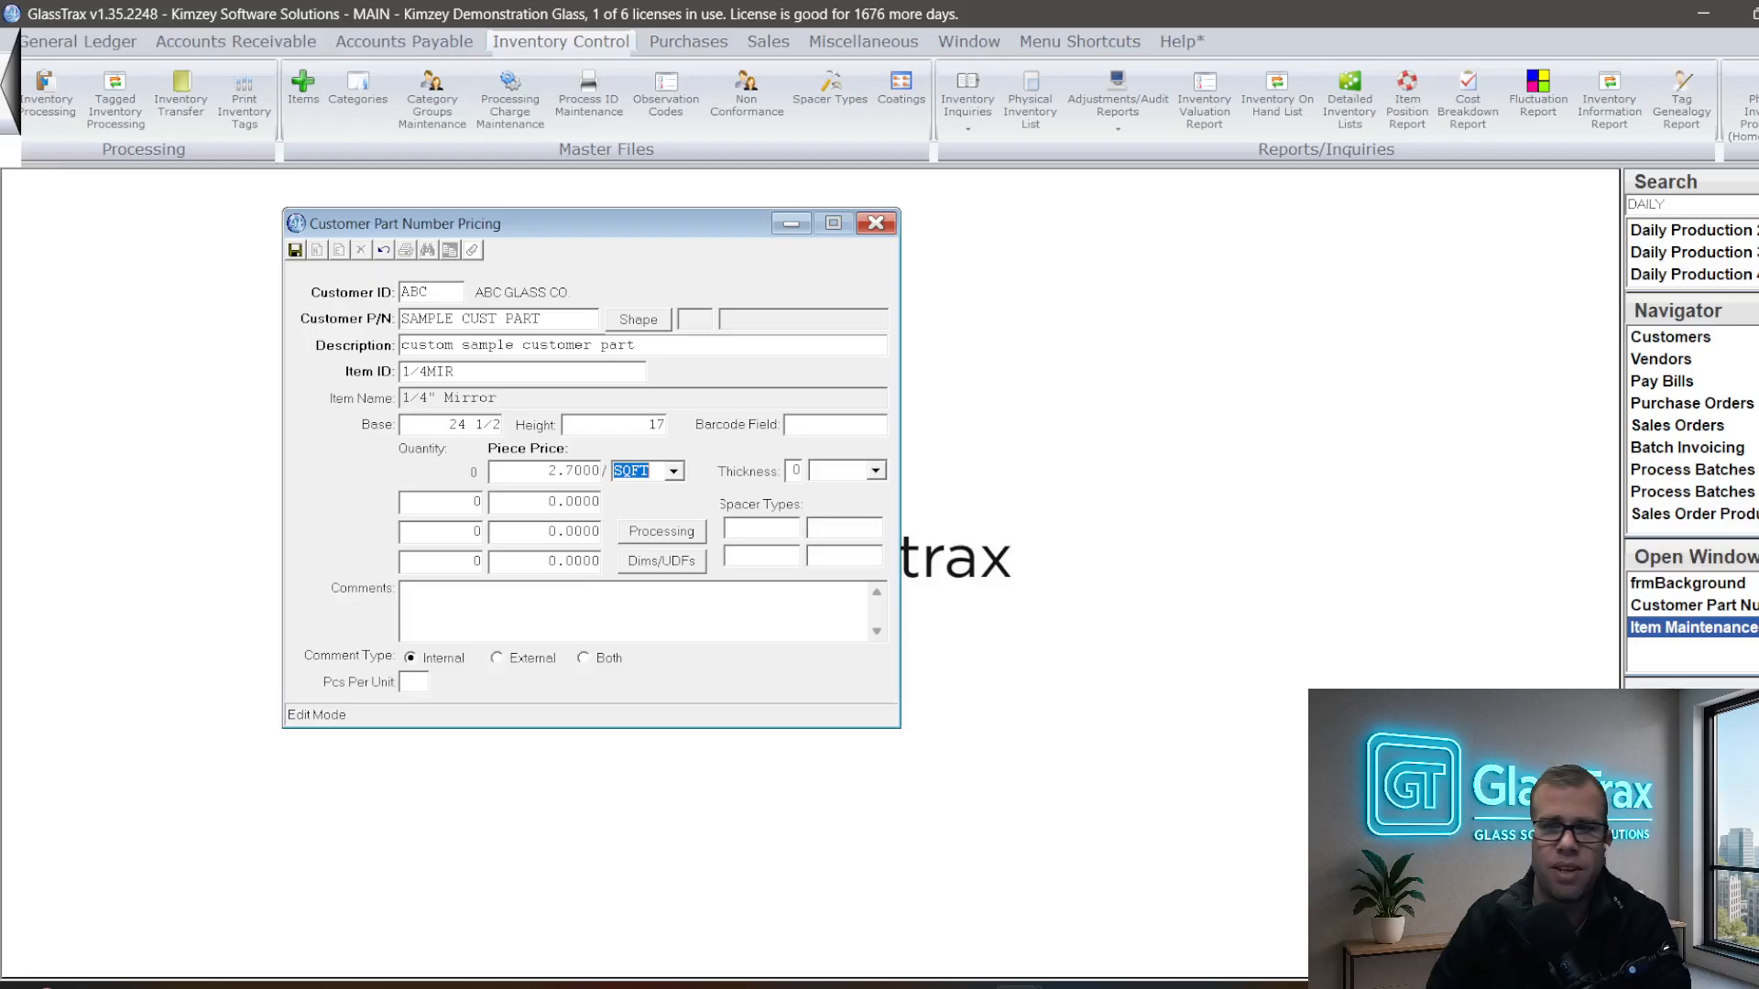
{"action": "key", "text": "ctrl+s"}
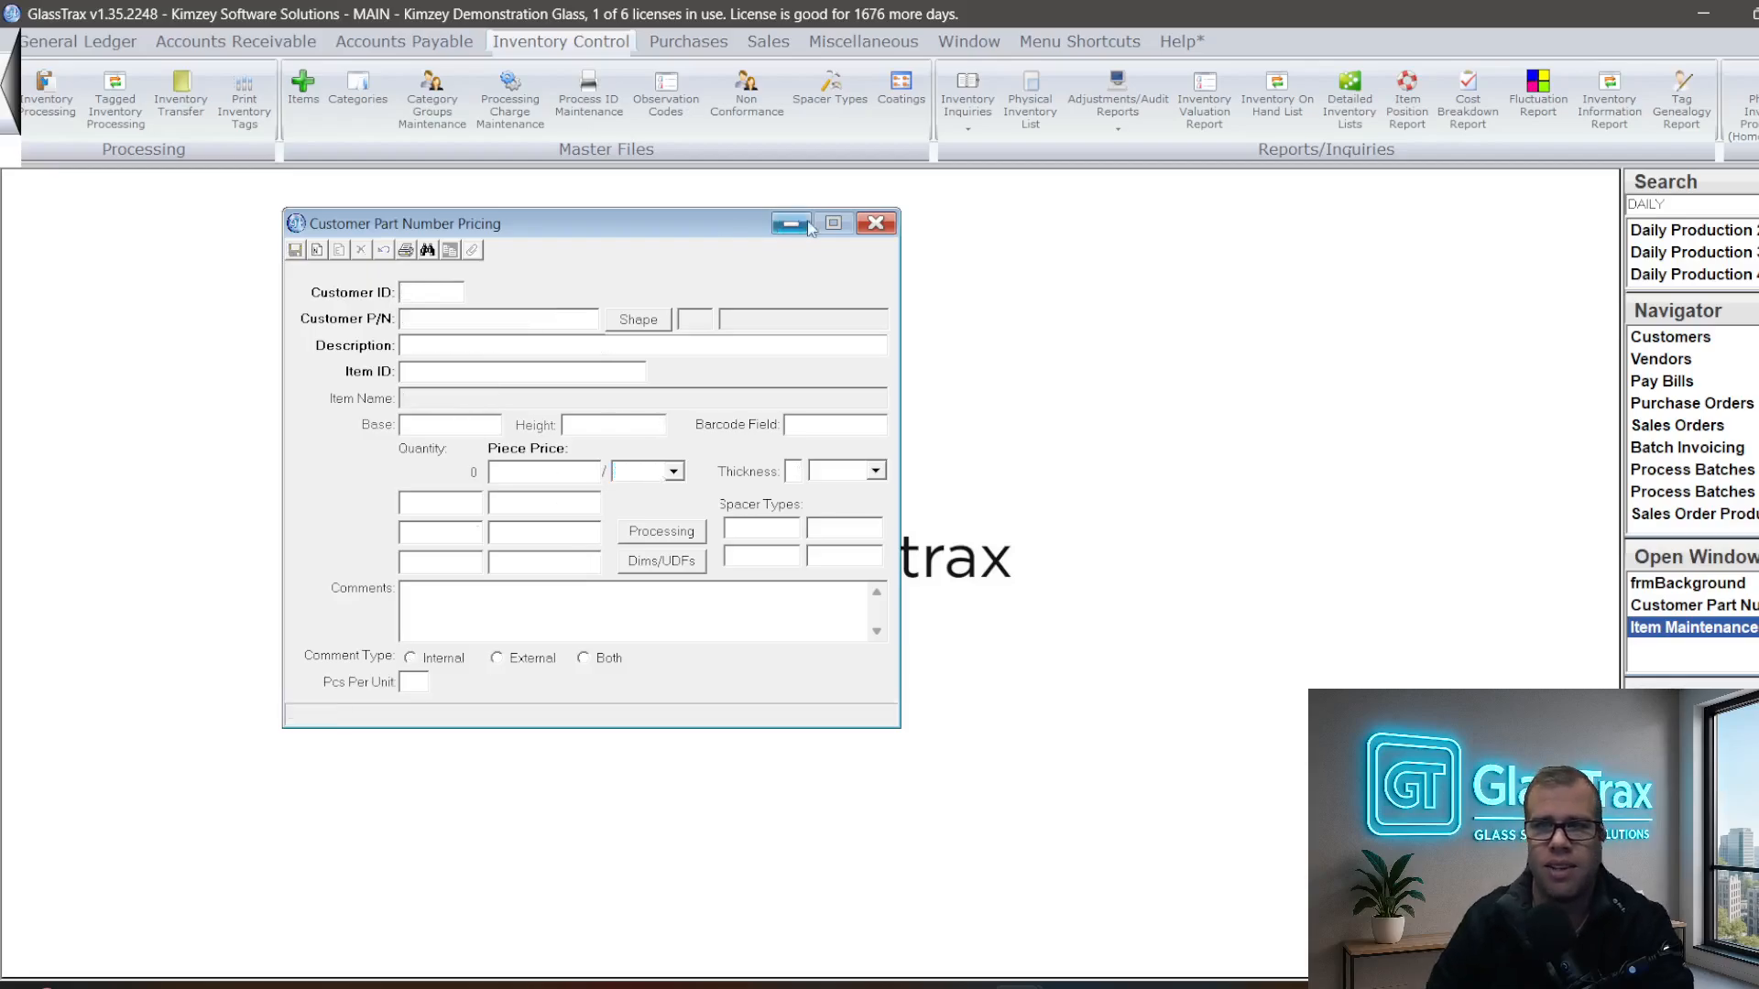
{"action": "left_click", "coordinate": [877, 222]}
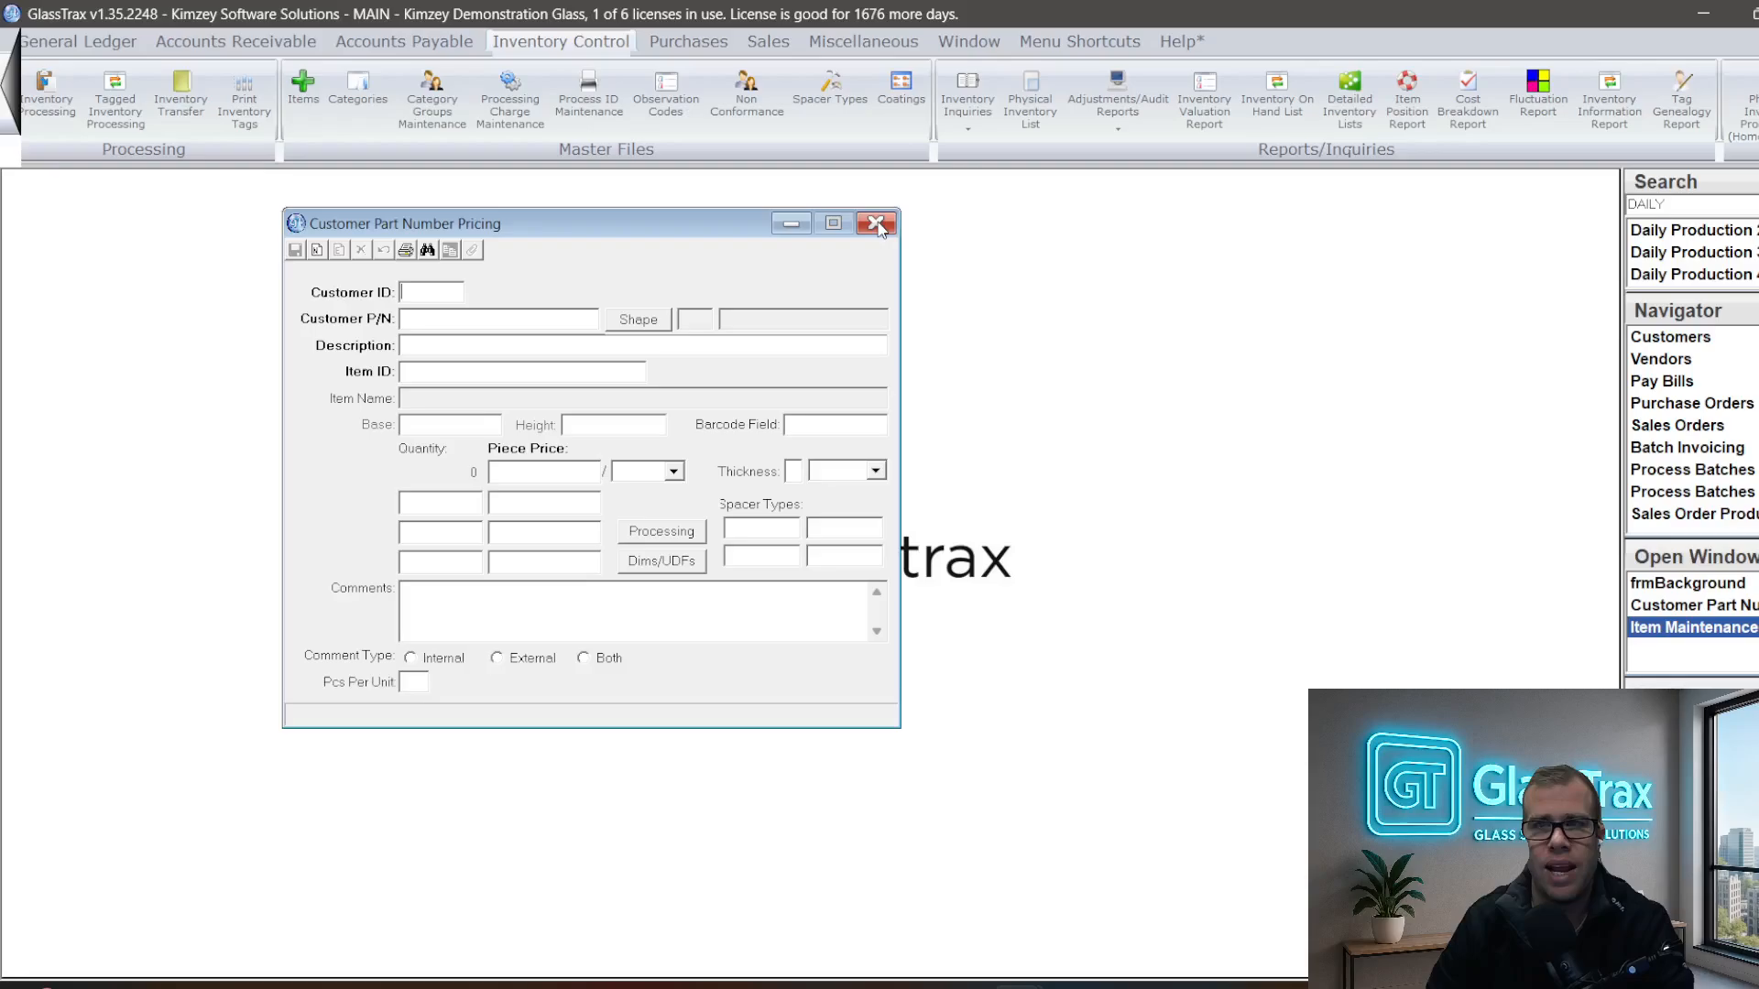
- Create a new sales order for customer ABC and open its order detail for the first line
{"action": "left_click", "coordinate": [767, 42]}
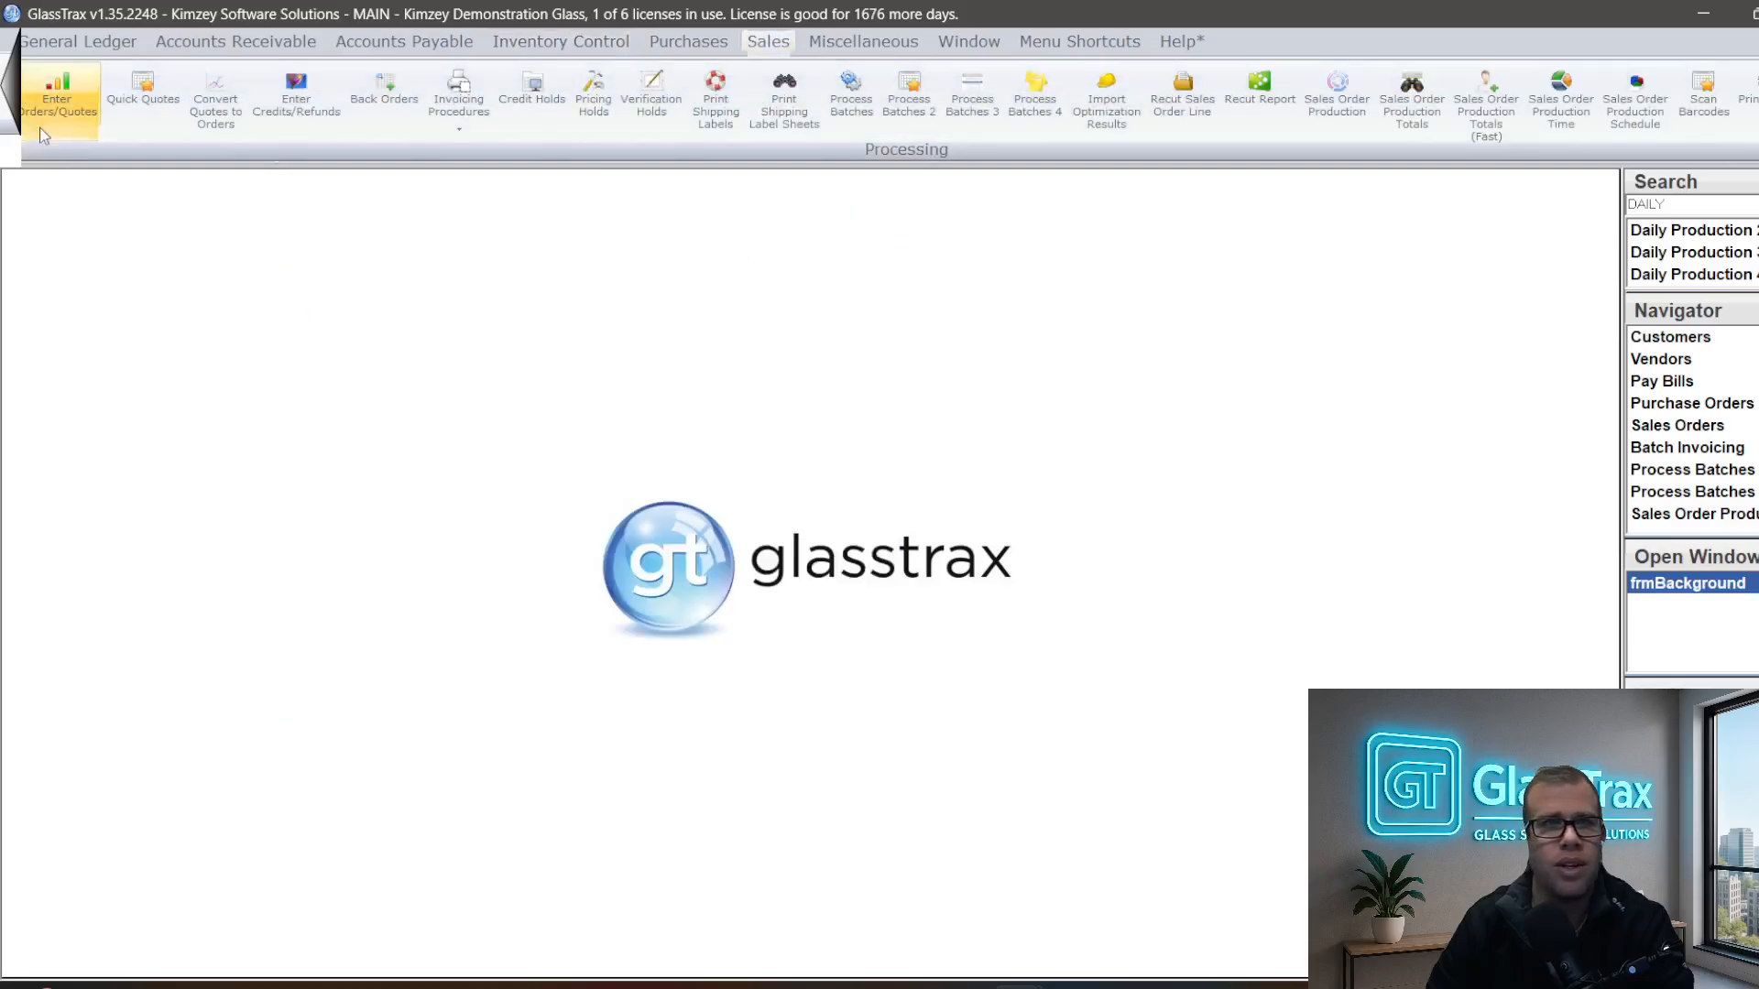
{"action": "left_click", "coordinate": [57, 101]}
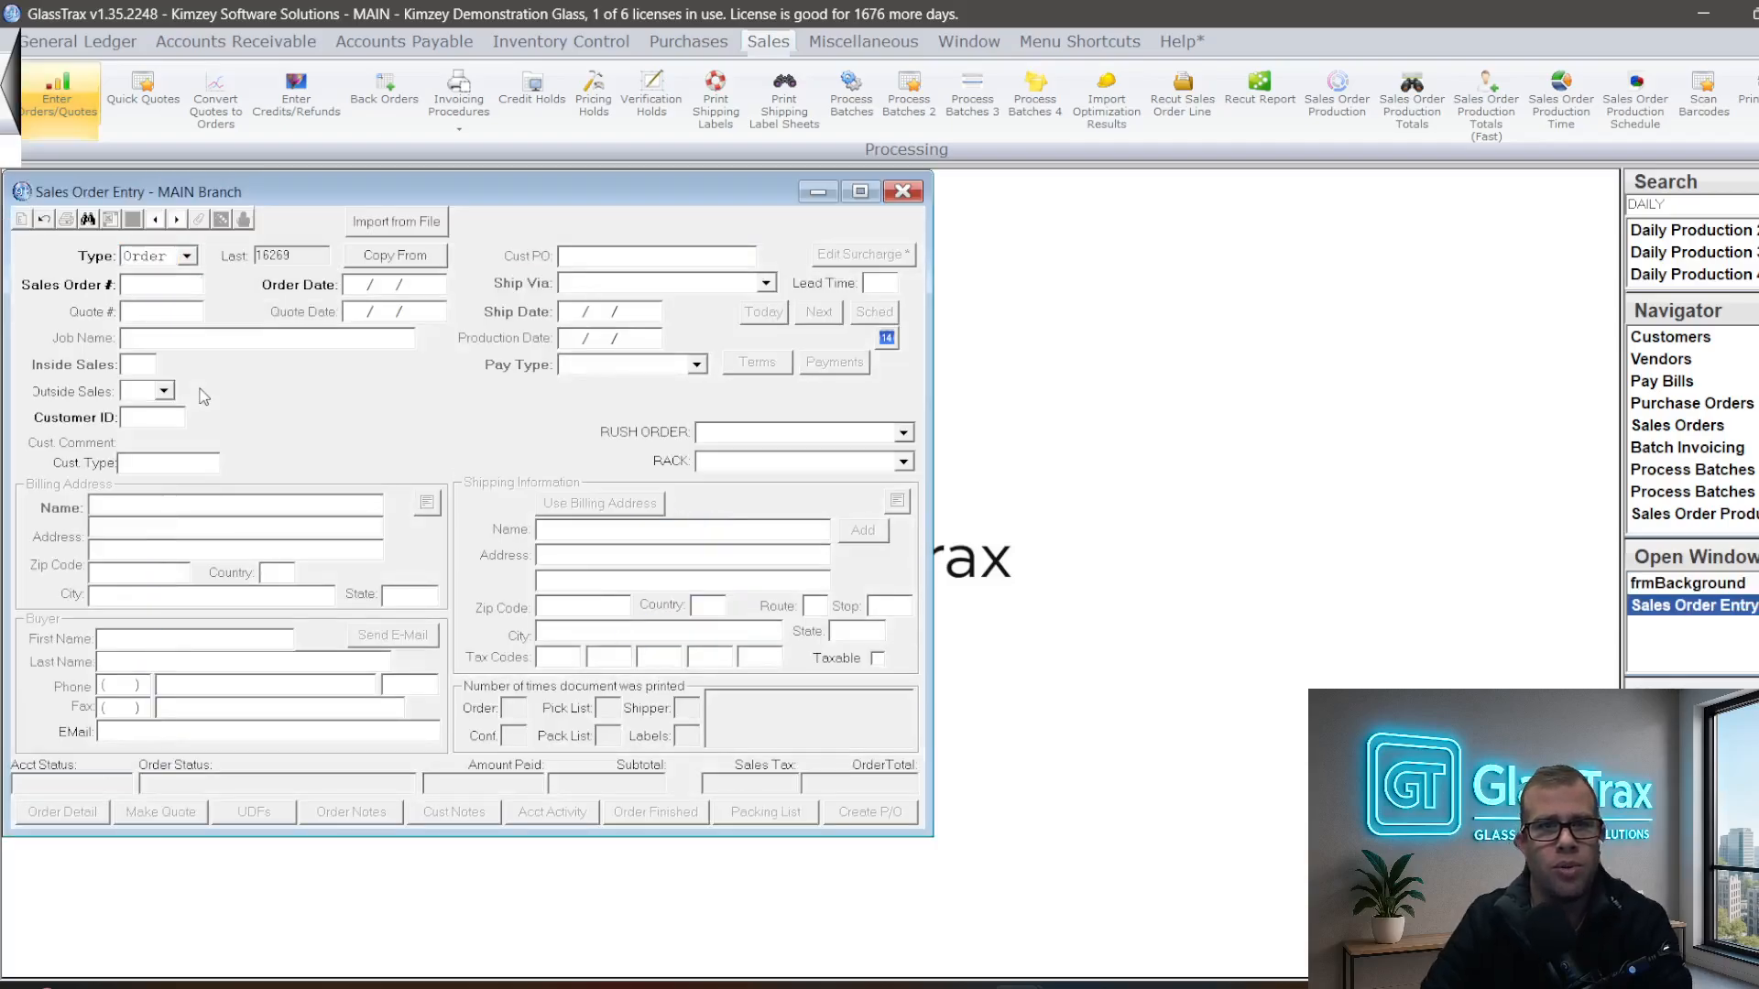
{"action": "key", "text": "Tab"}
{"action": "key", "text": "Tab"}
{"action": "key", "text": "Tab"}
{"action": "type", "text": "ABC"}
{"action": "key", "text": "Tab"}
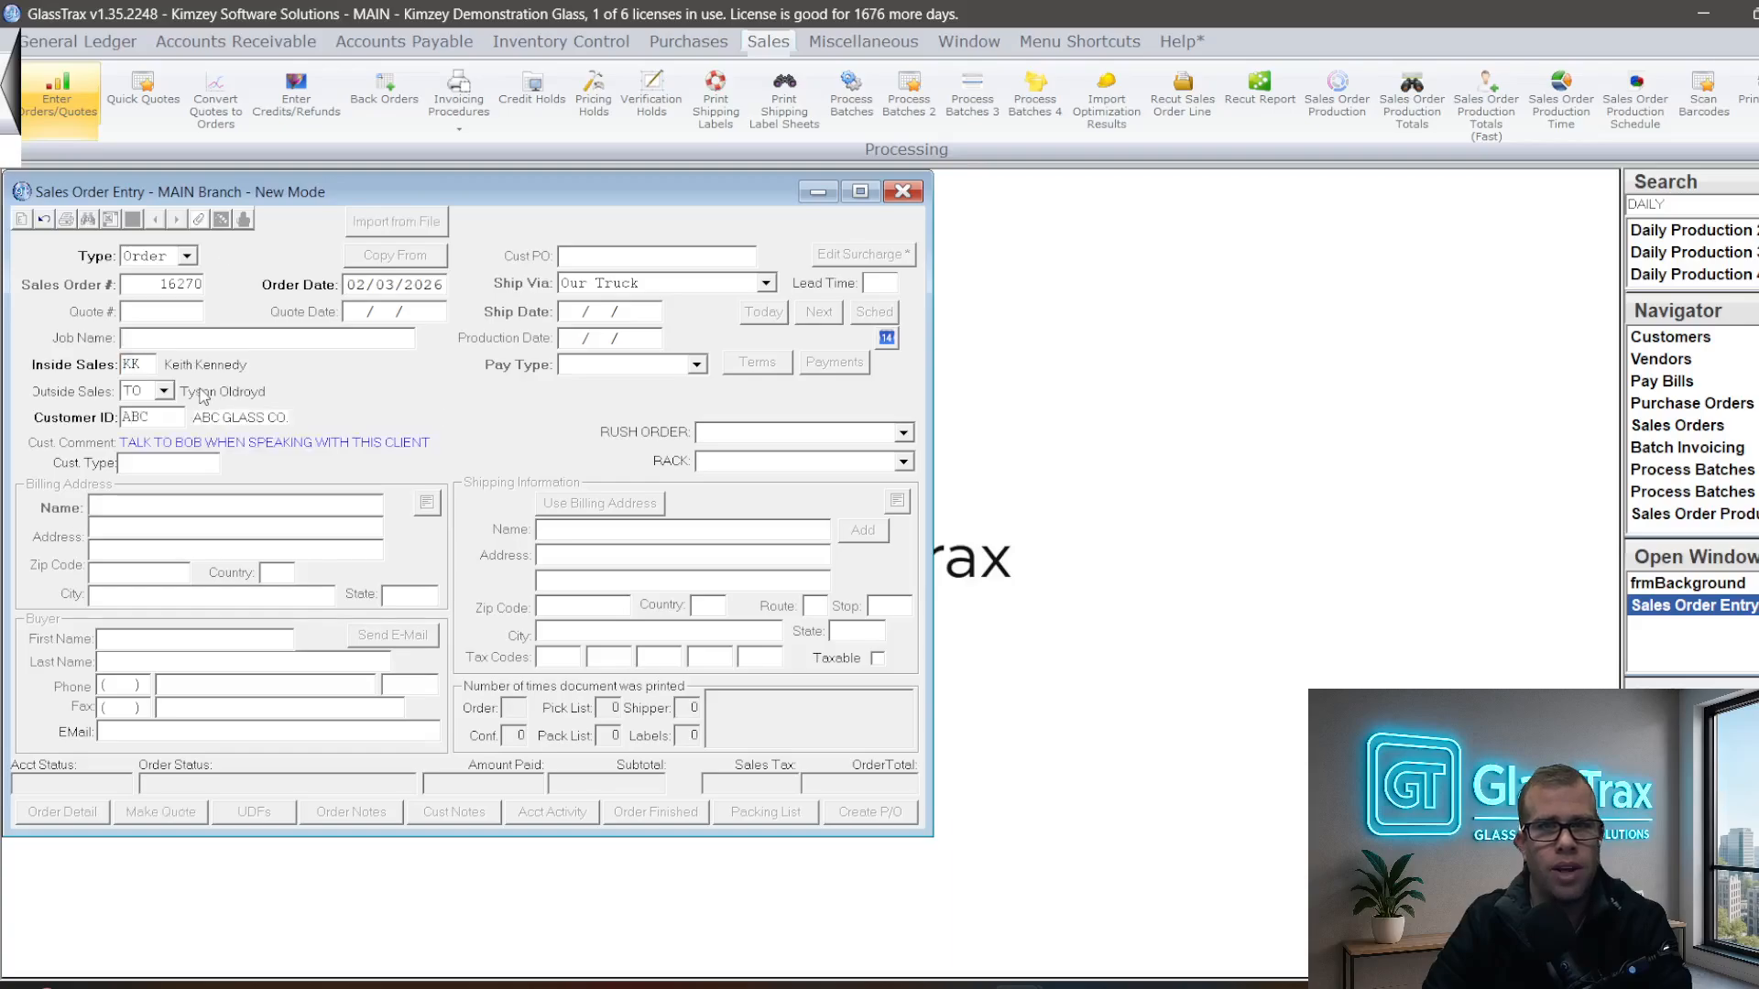
{"action": "key", "text": "Return"}
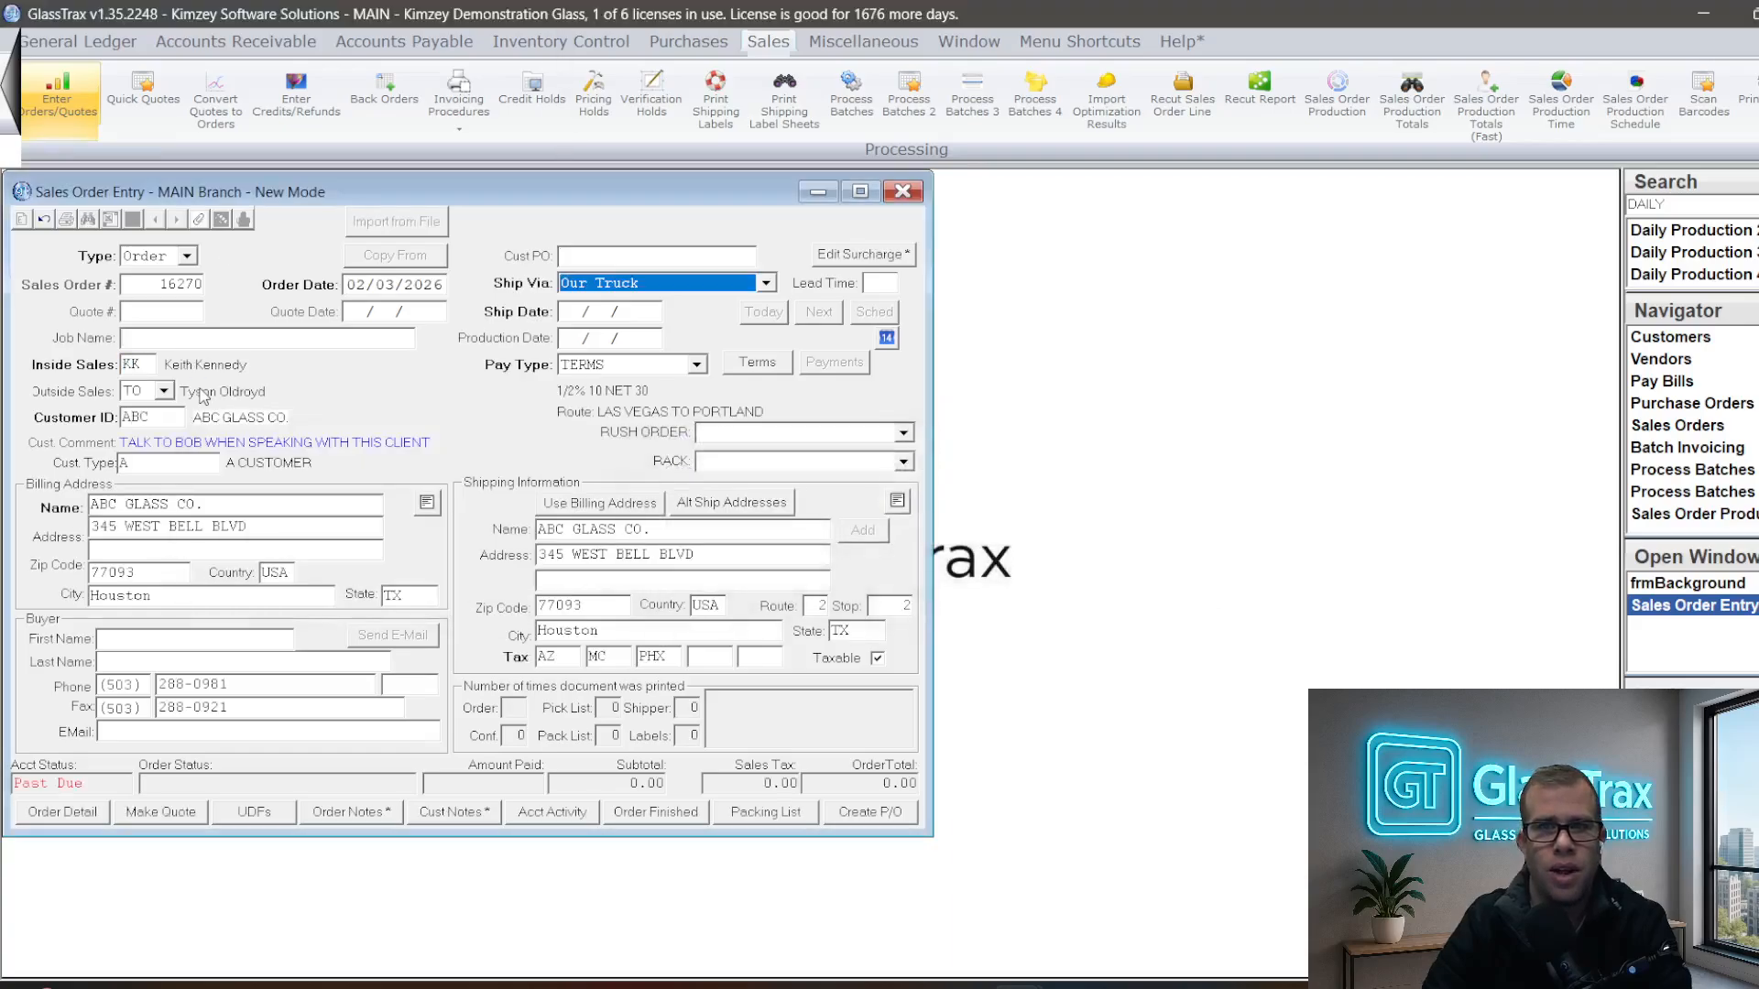
{"action": "key", "text": "Tab"}
{"action": "key", "text": "n"}
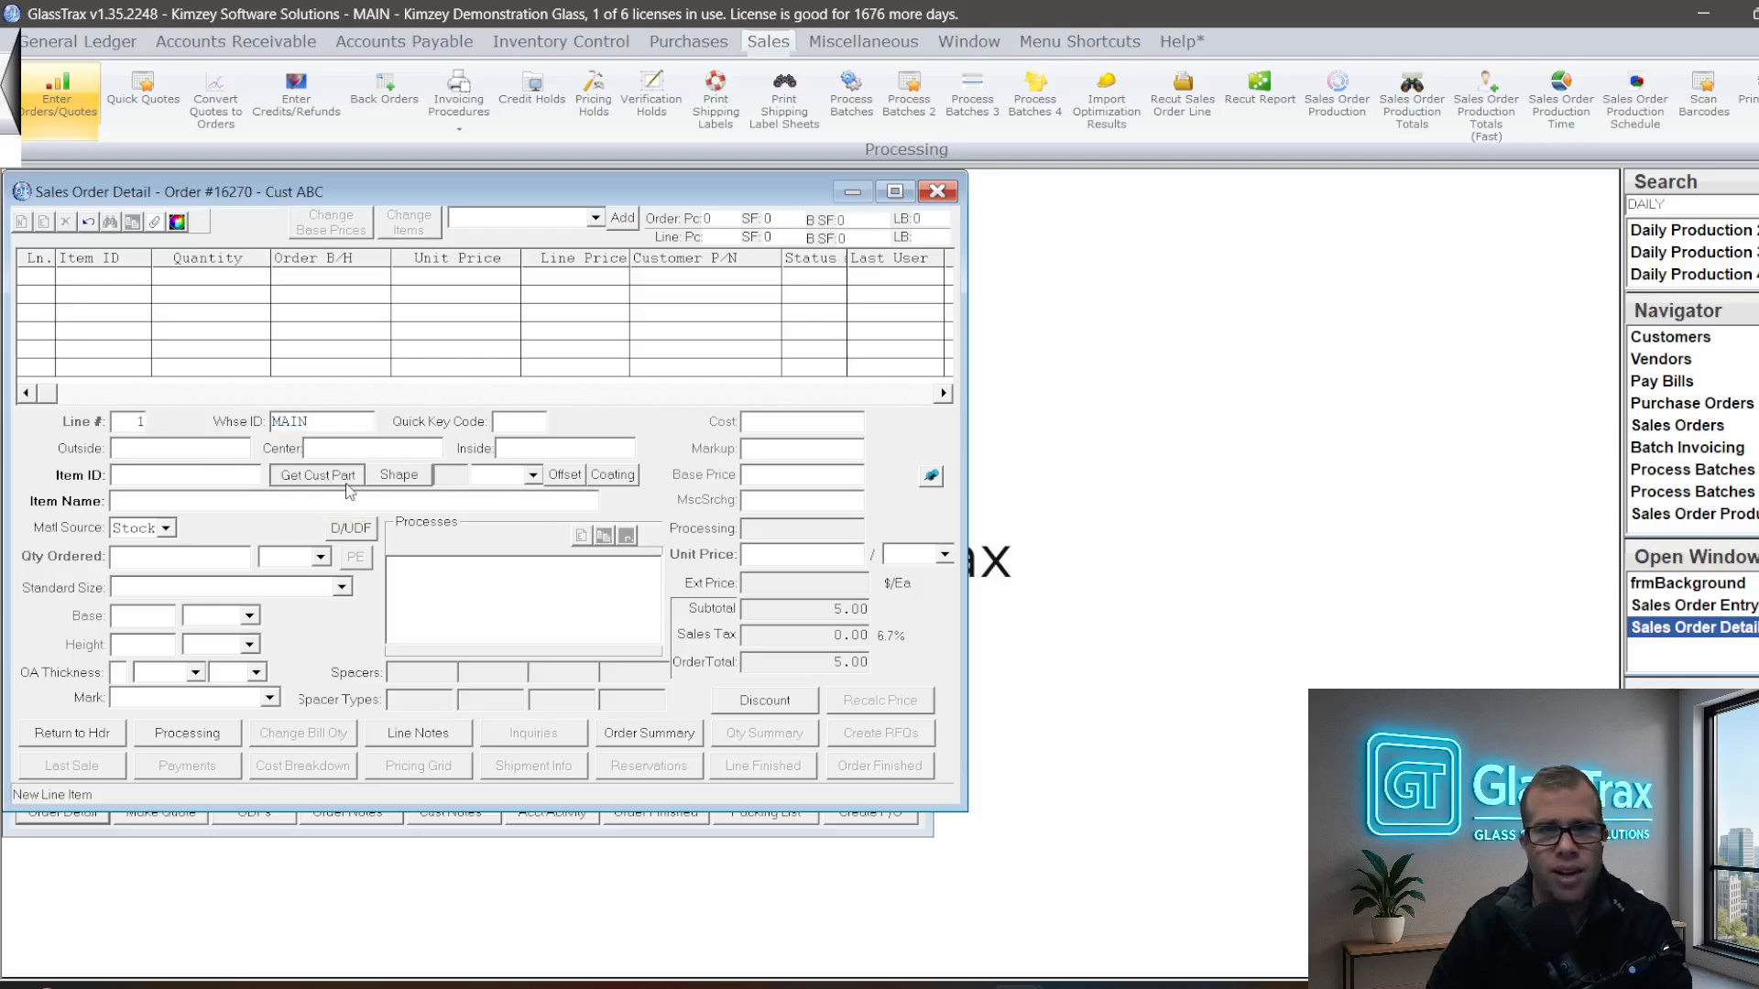
- Look up the customer's part numbers for the order line and choose SAMPLE CUST PART
{"action": "left_click", "coordinate": [1100, 597]}
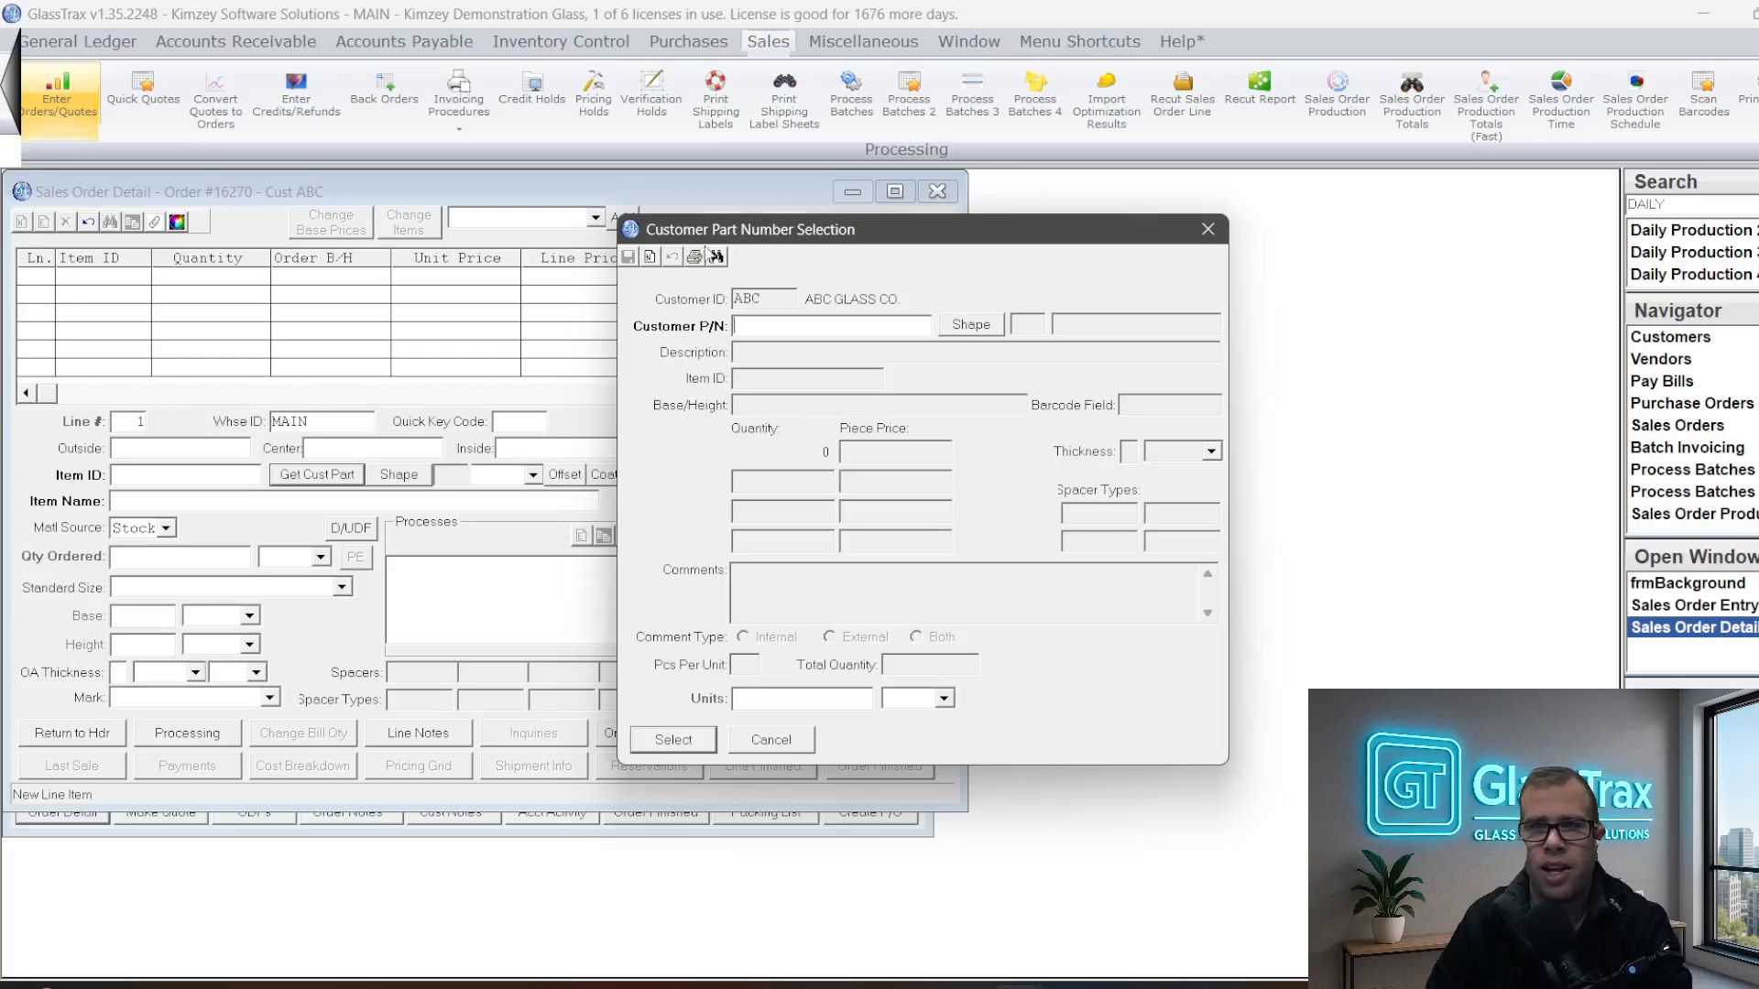
{"action": "left_click", "coordinate": [718, 259]}
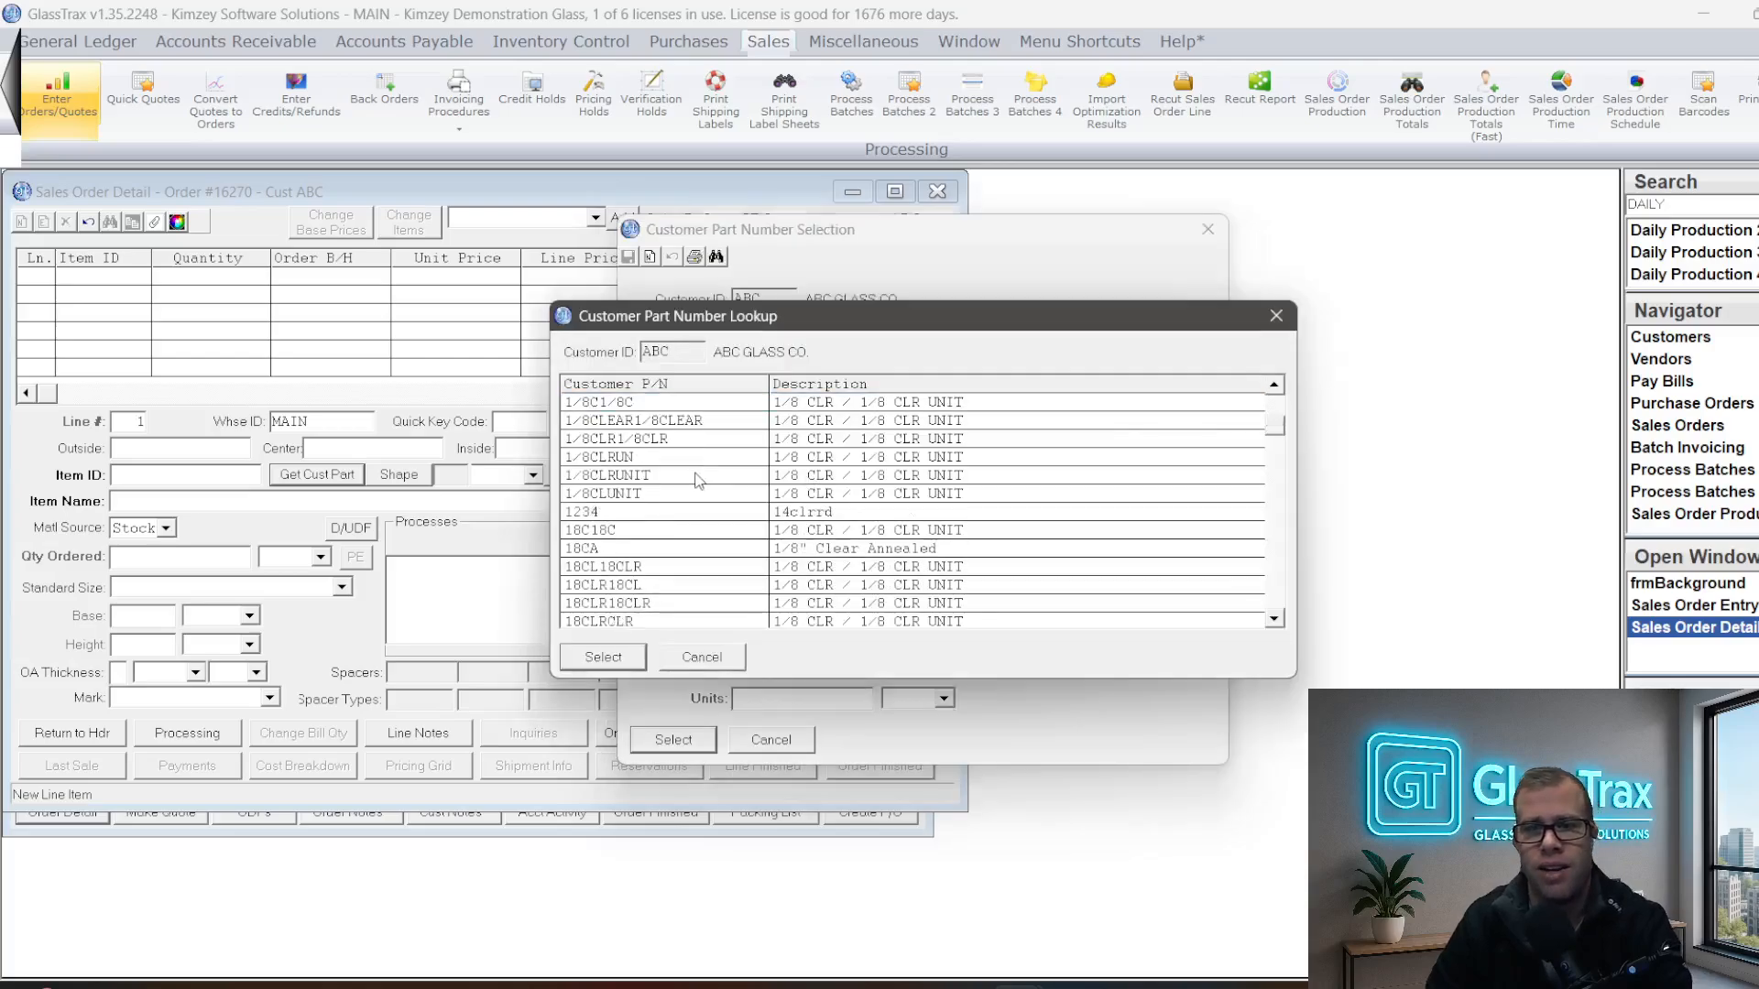
{"action": "scroll", "coordinate": [699, 480], "scroll_direction": "down", "scroll_amount": 4}
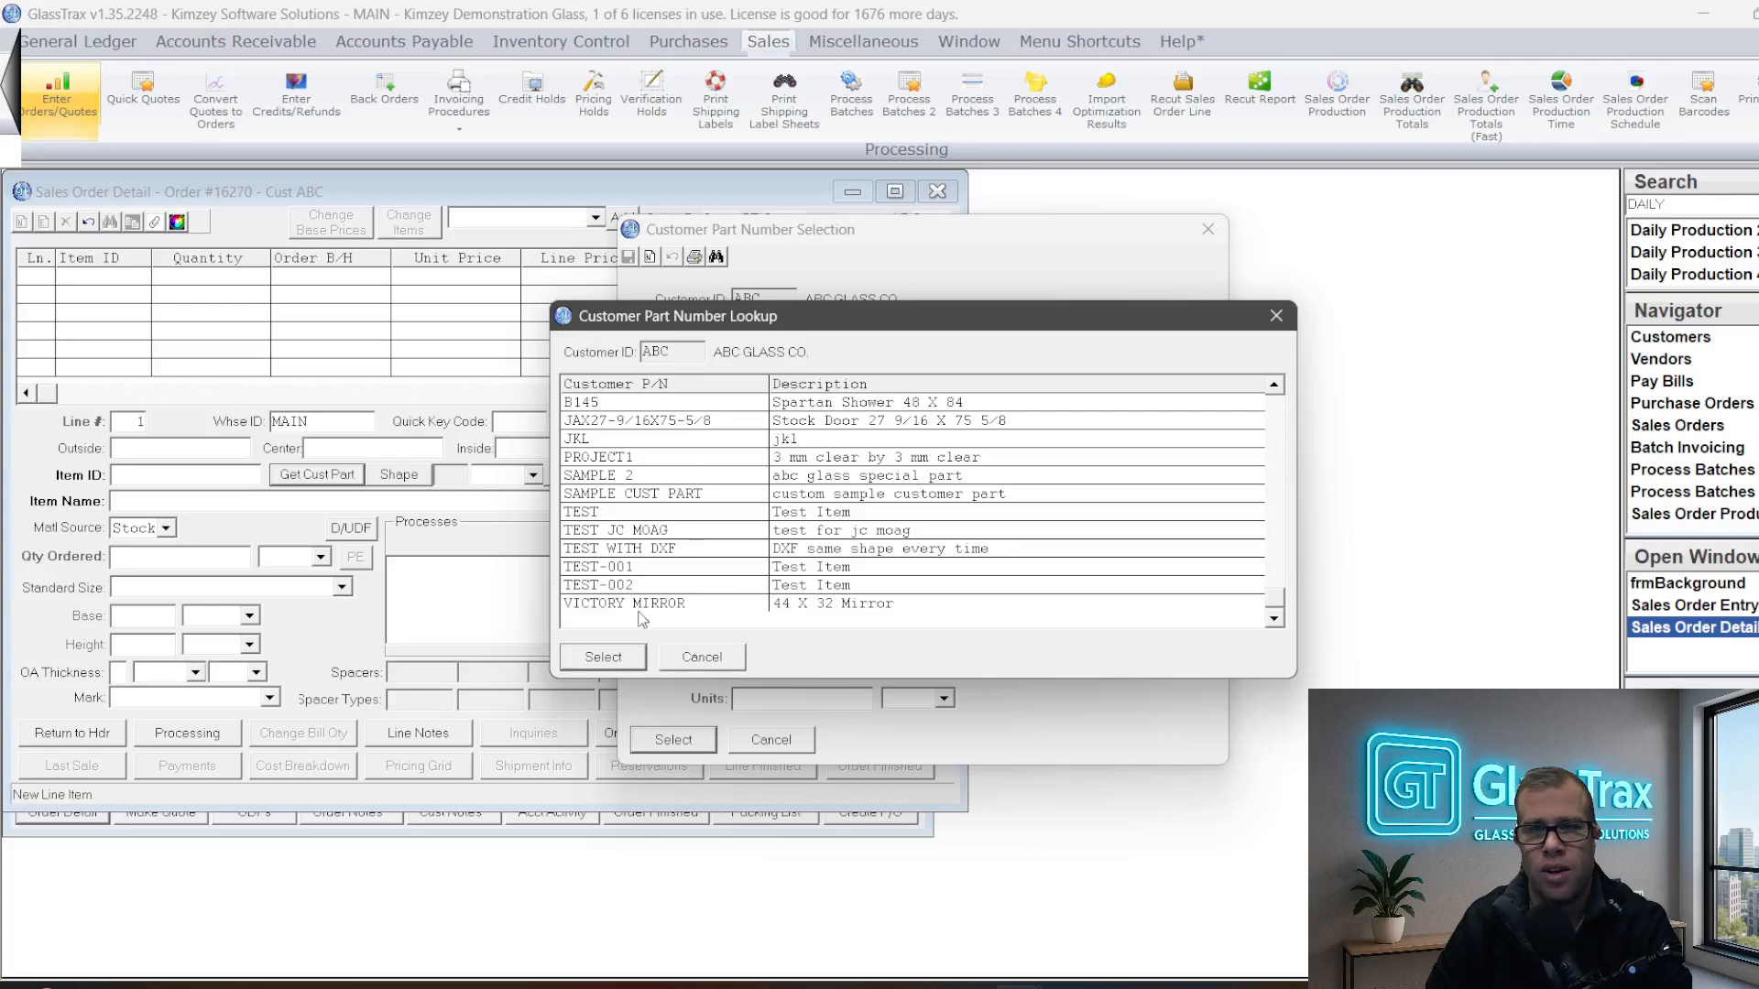
{"action": "left_click", "coordinate": [689, 495]}
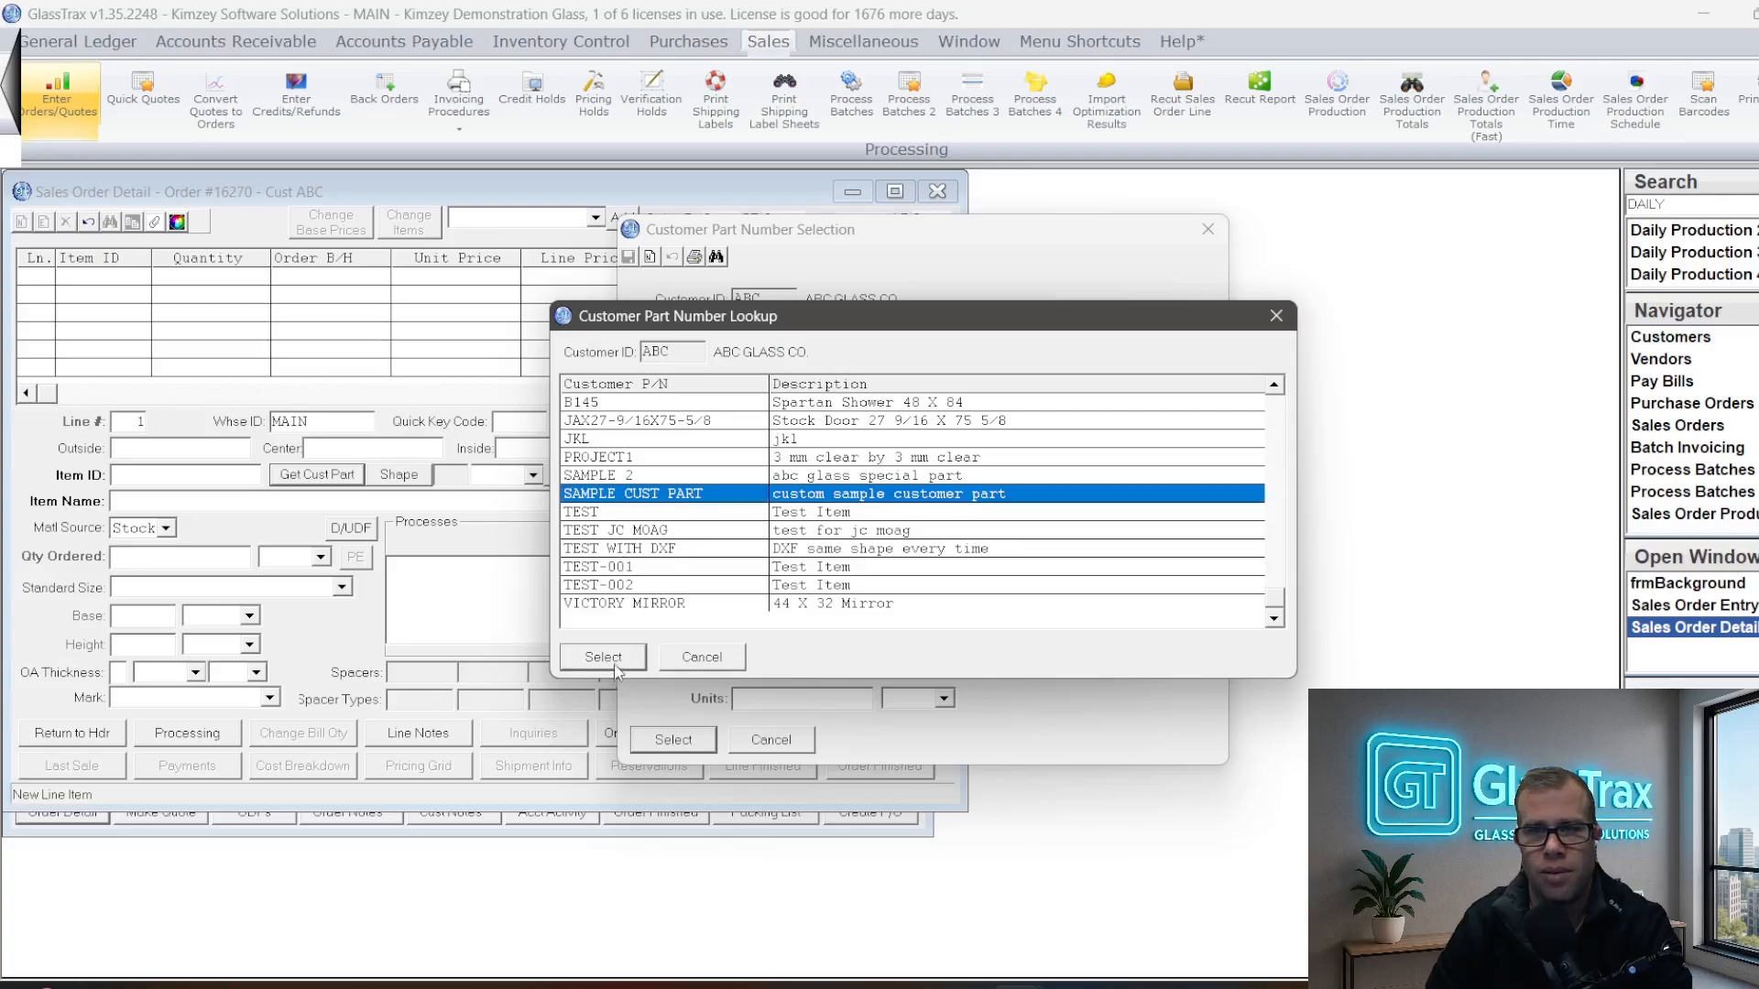
{"action": "left_click", "coordinate": [605, 656]}
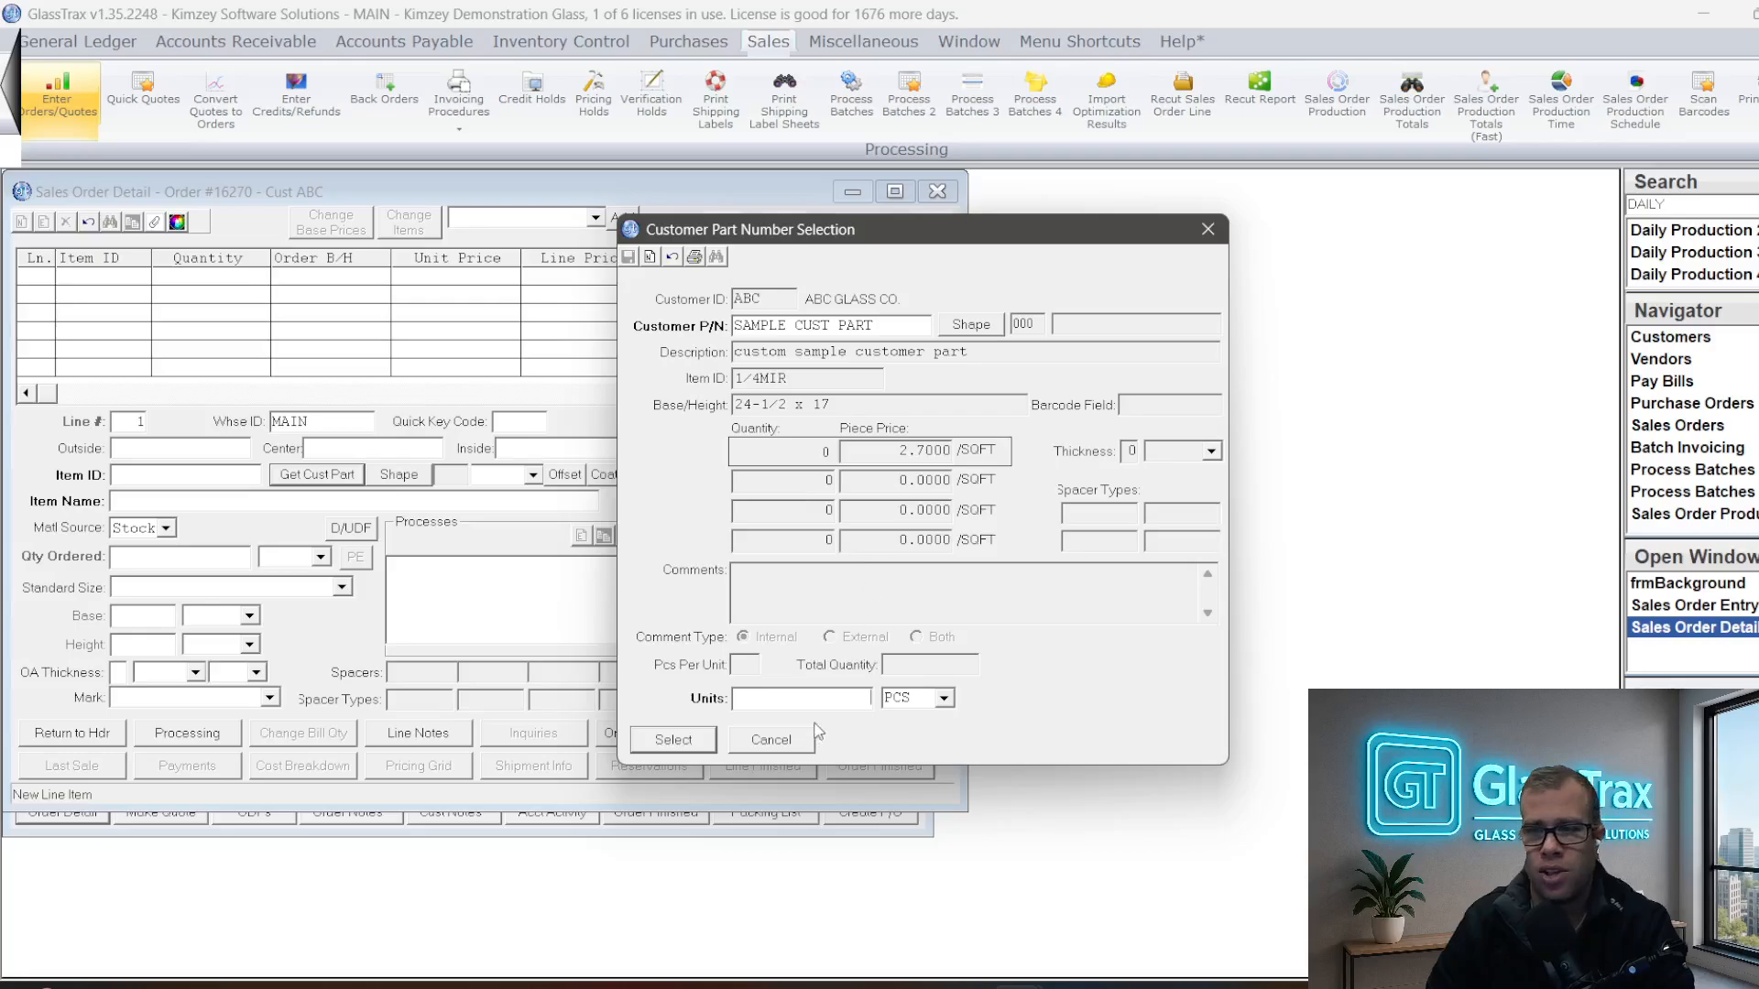
- Add the part to the order line as 4 PCS with its default processes, and check the material source options, keeping Stock
{"action": "left_click", "coordinate": [839, 700]}
{"action": "type", "text": "4"}
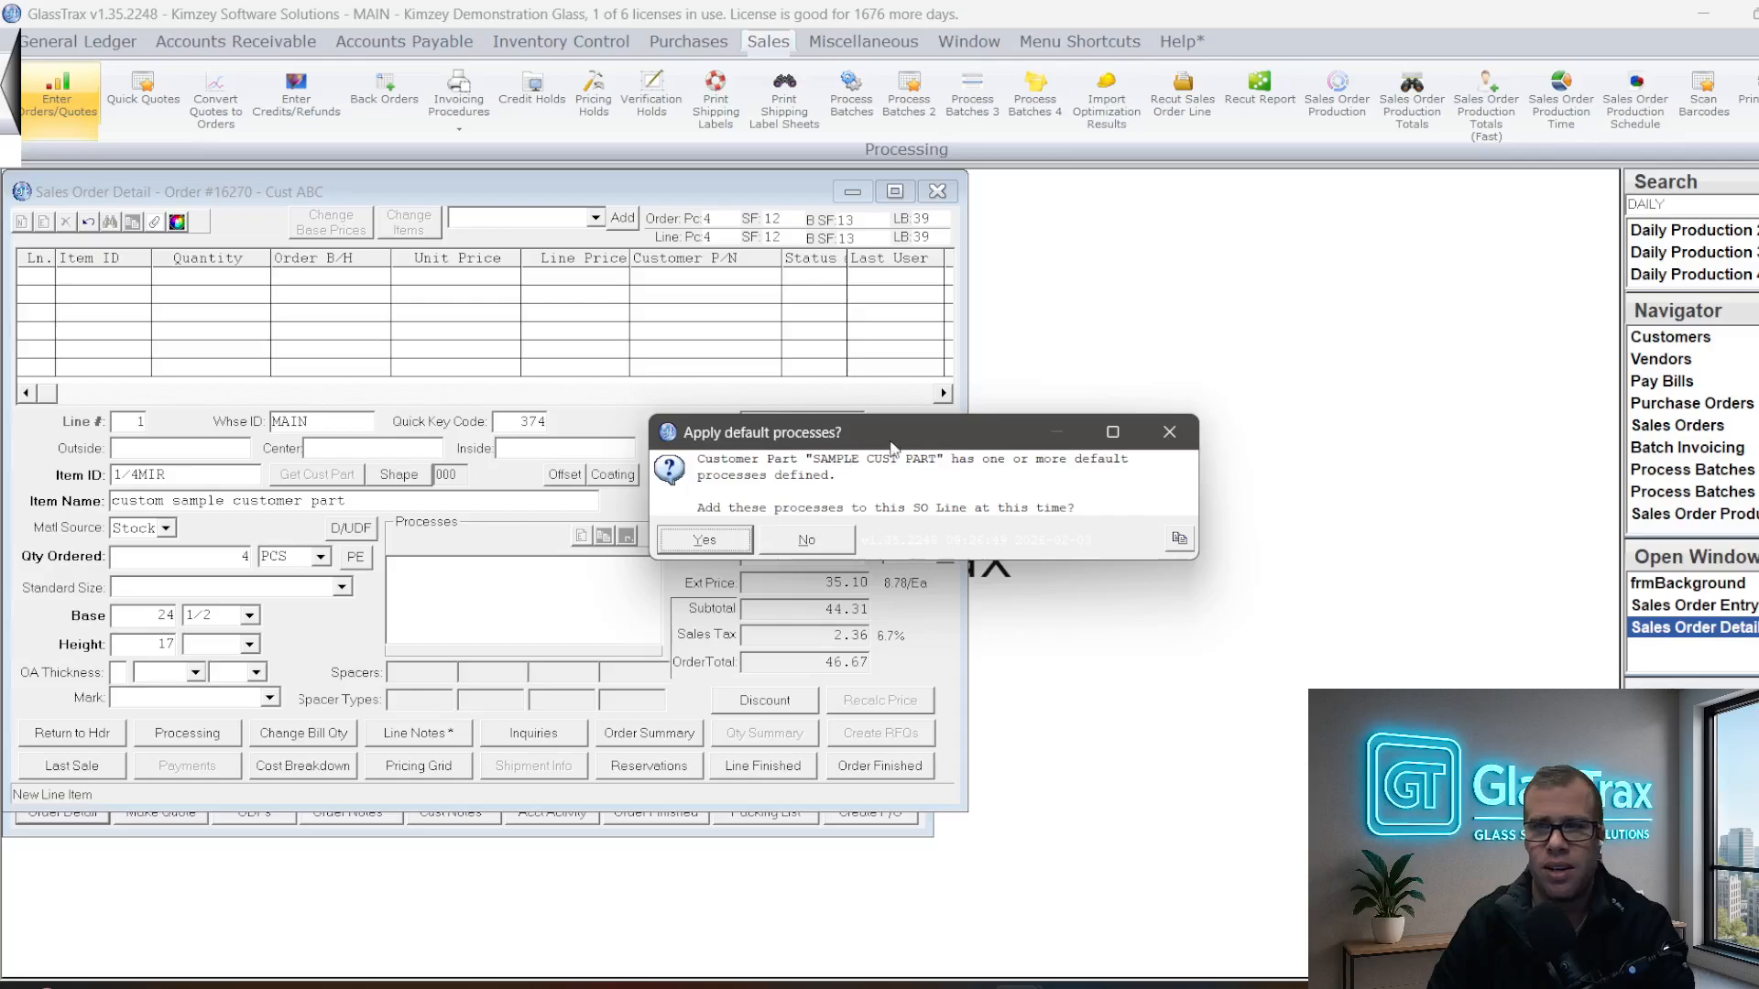
{"action": "left_click", "coordinate": [707, 542]}
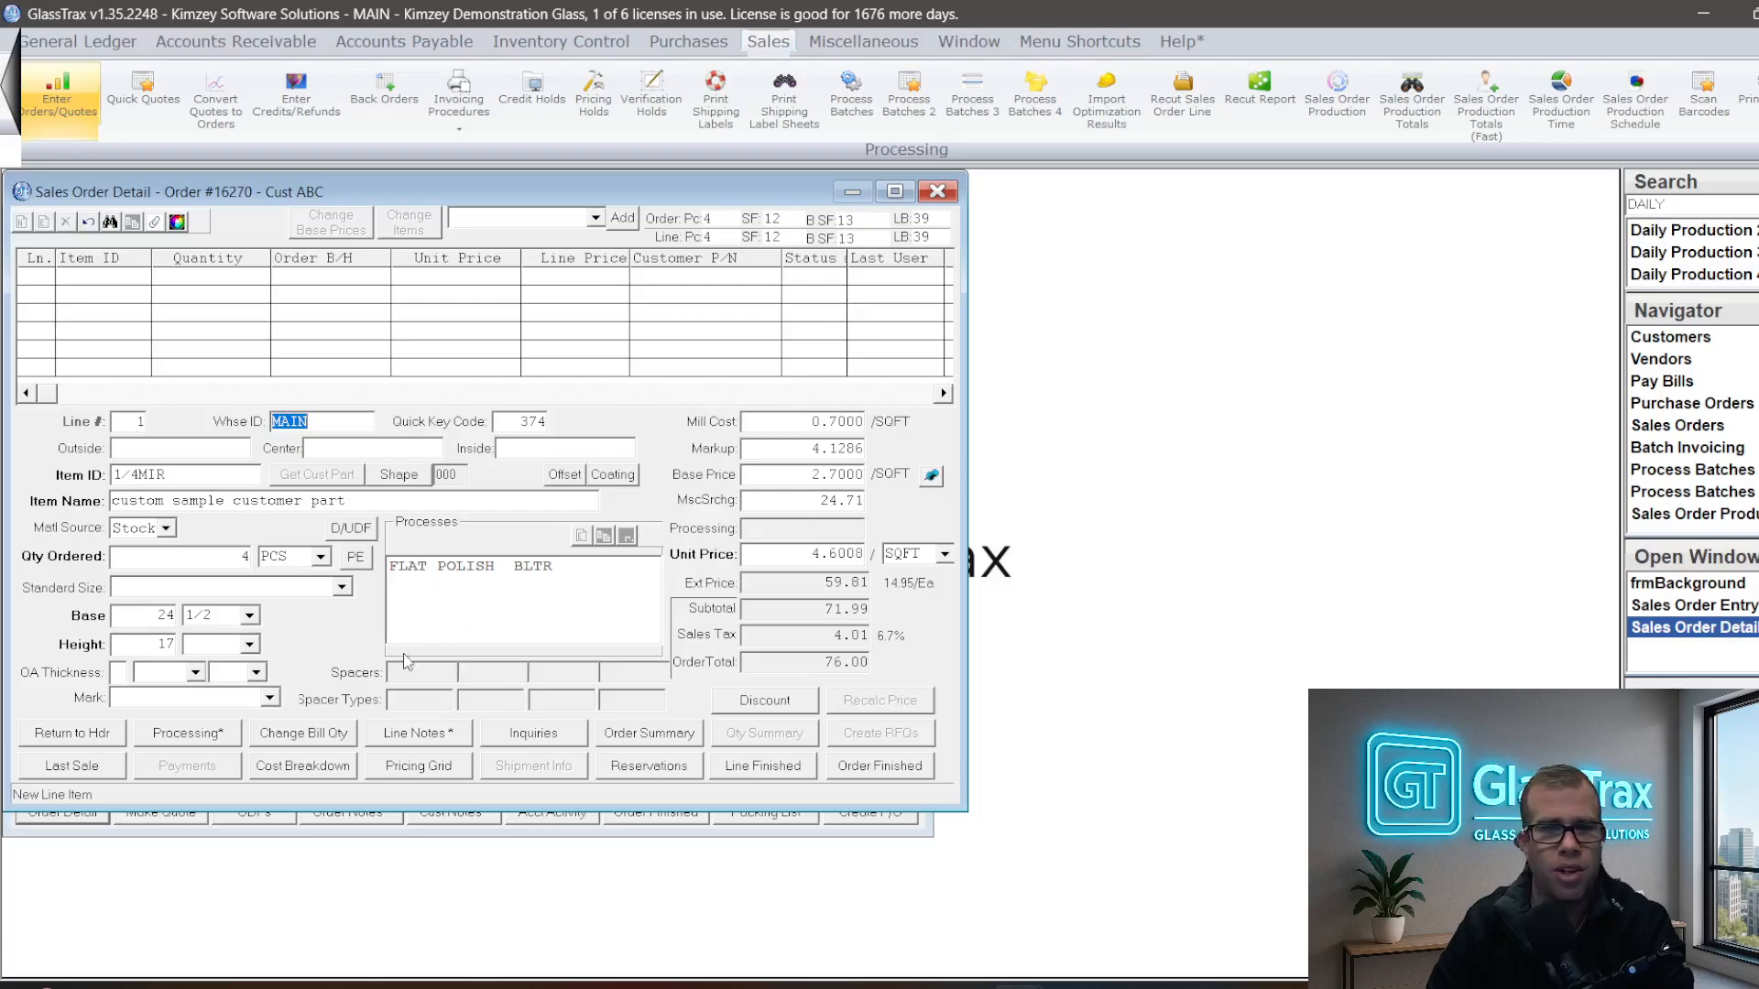
{"action": "left_click", "coordinate": [165, 529]}
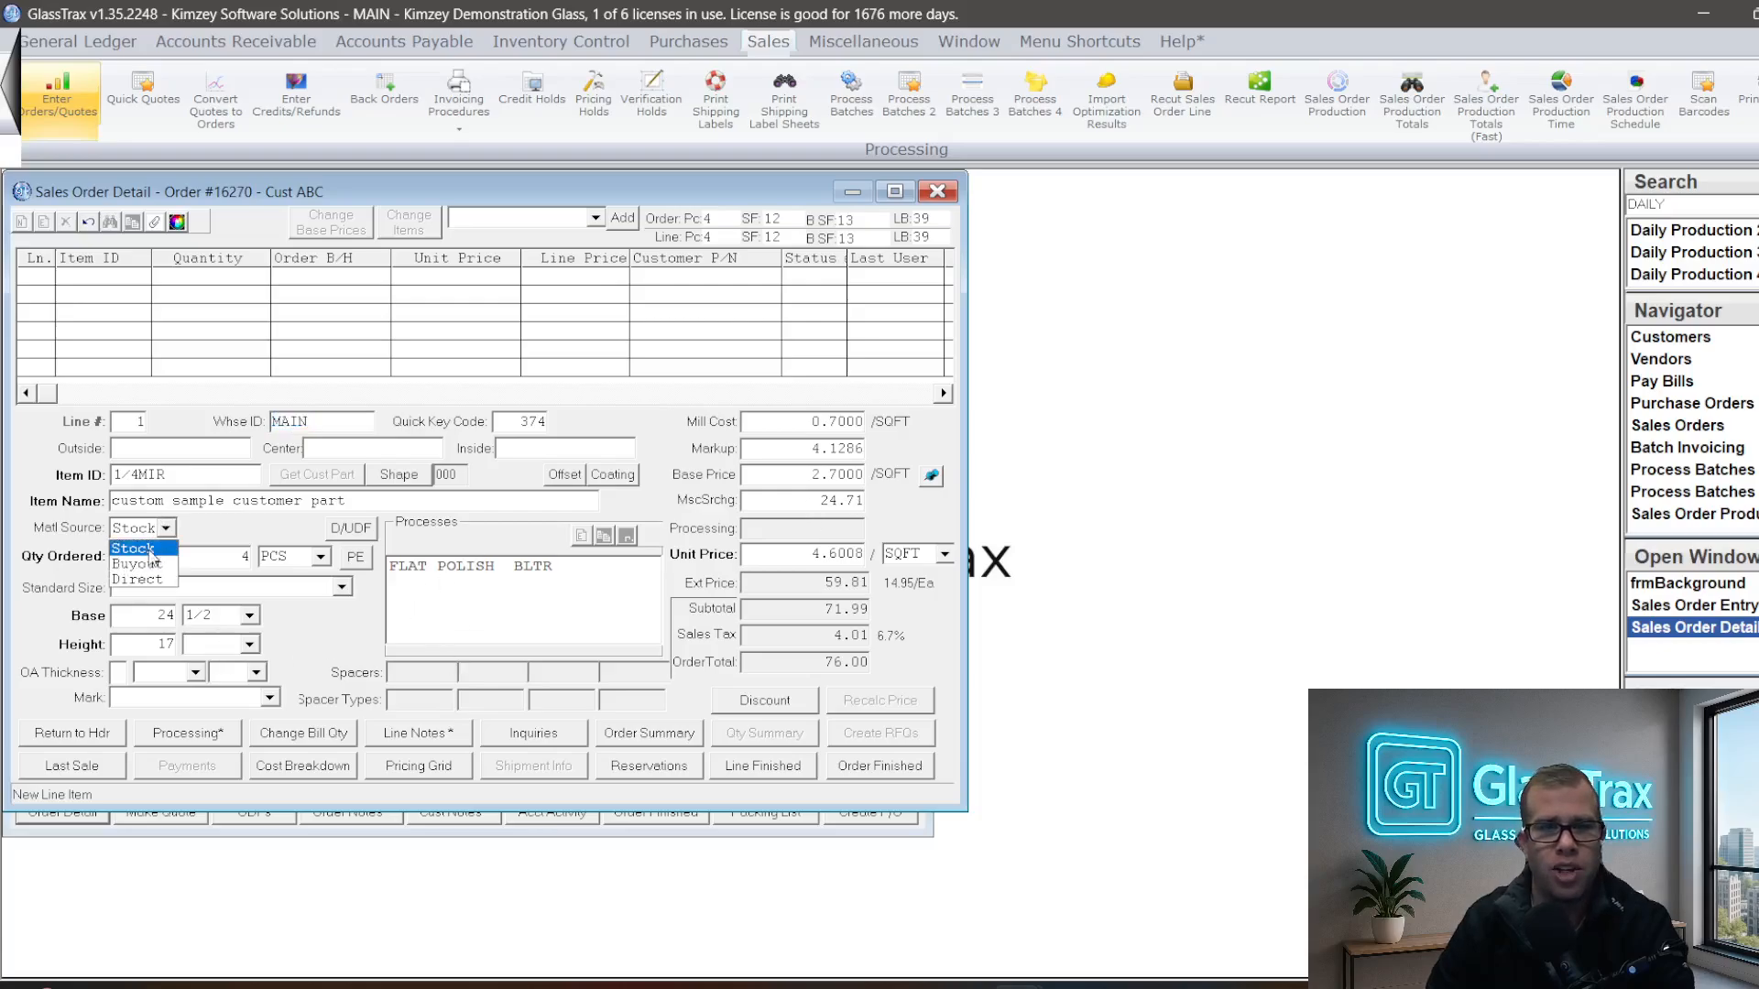
{"action": "left_click", "coordinate": [287, 490]}
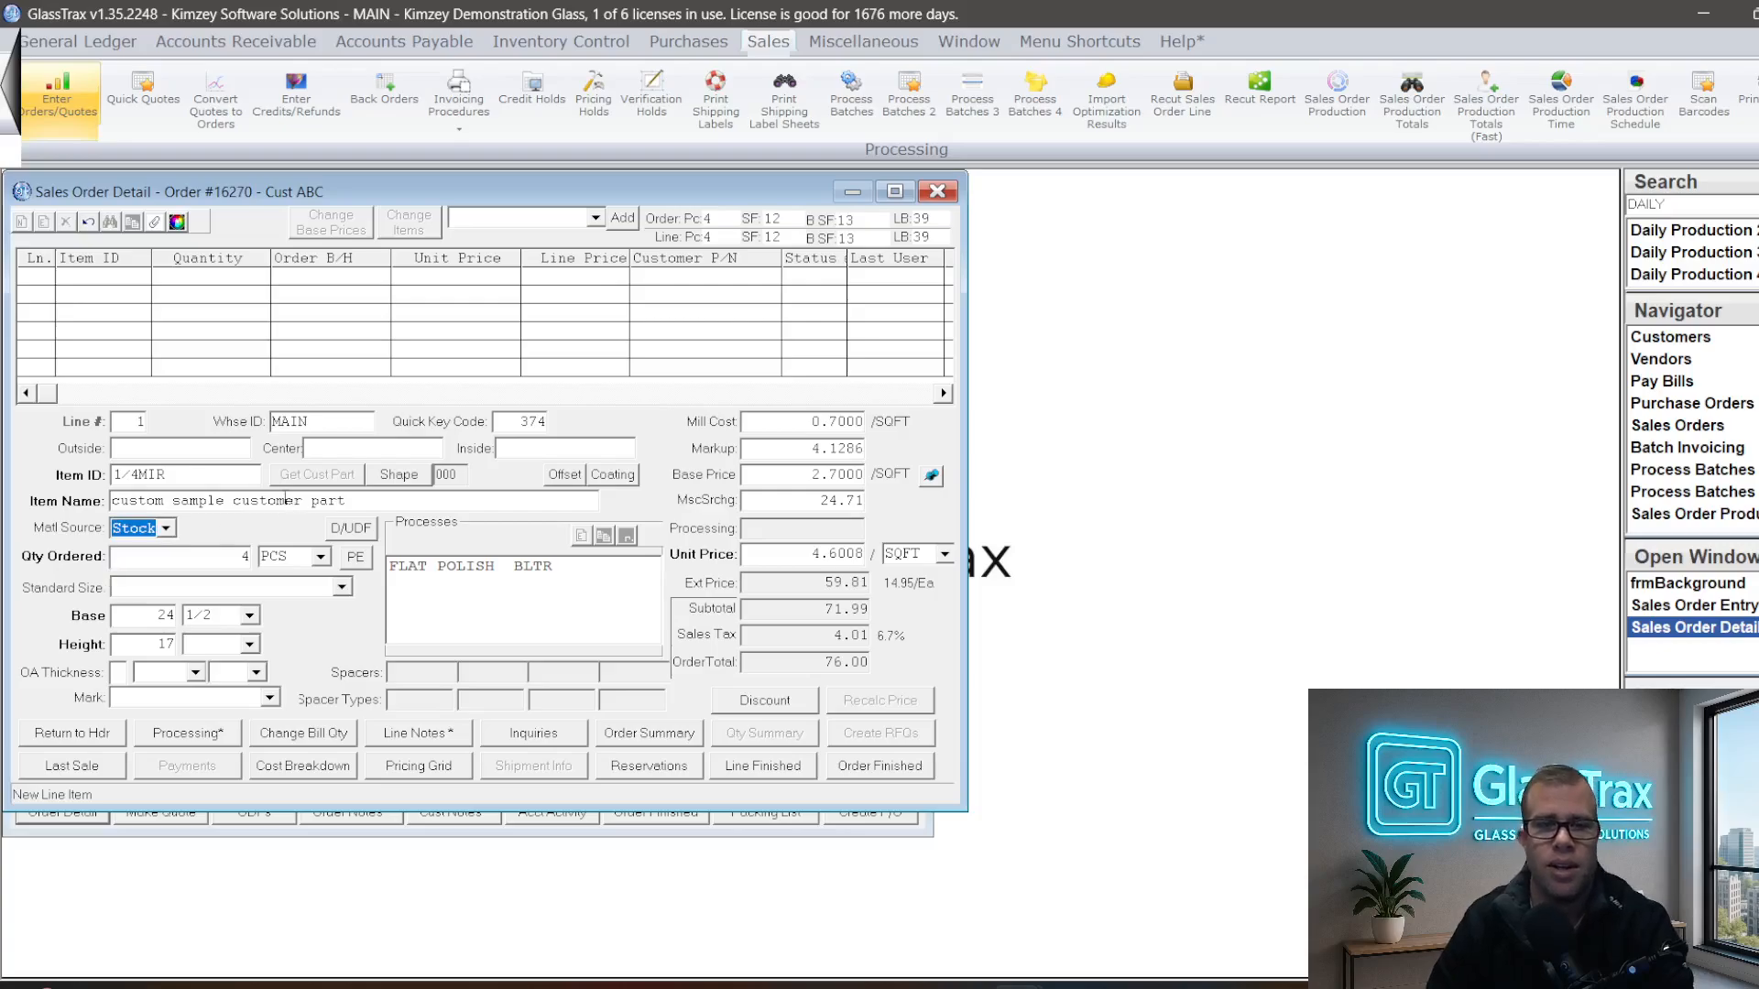